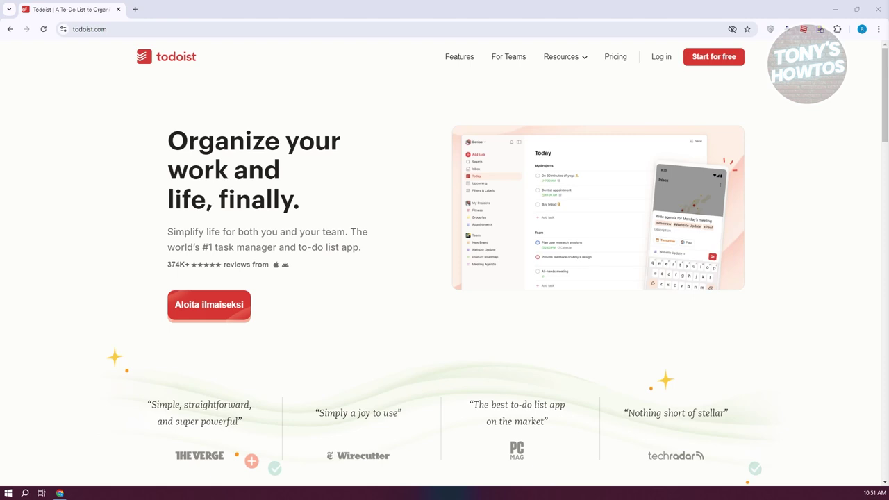
Step: Sign up for a free Todoist account by continuing with the existing Google account
{"action": "left_click", "coordinate": [721, 63]}
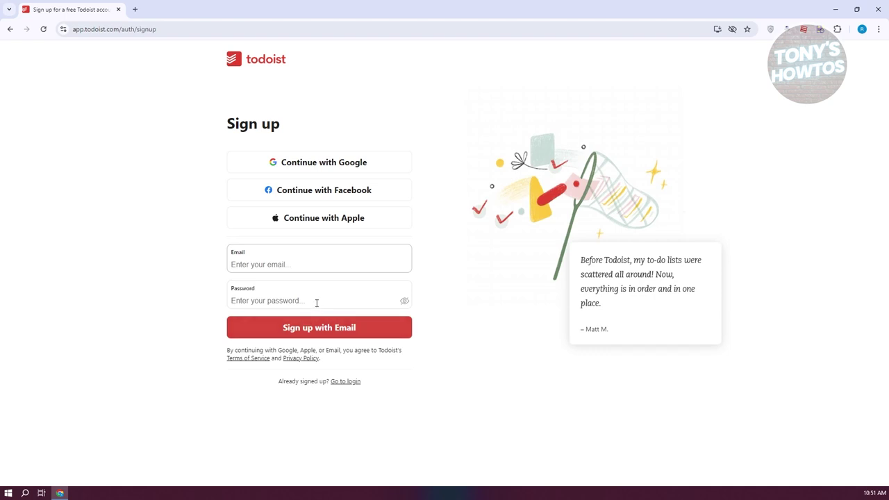
{"action": "left_click", "coordinate": [345, 164]}
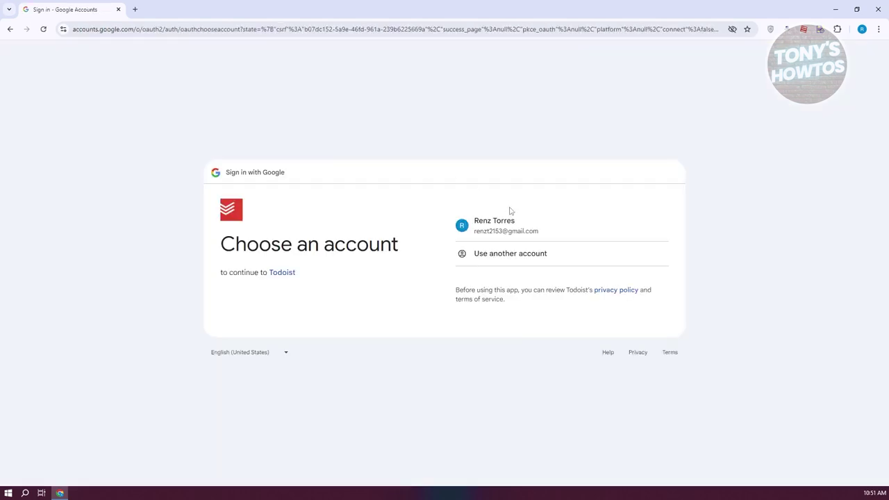
{"action": "left_click", "coordinate": [533, 236]}
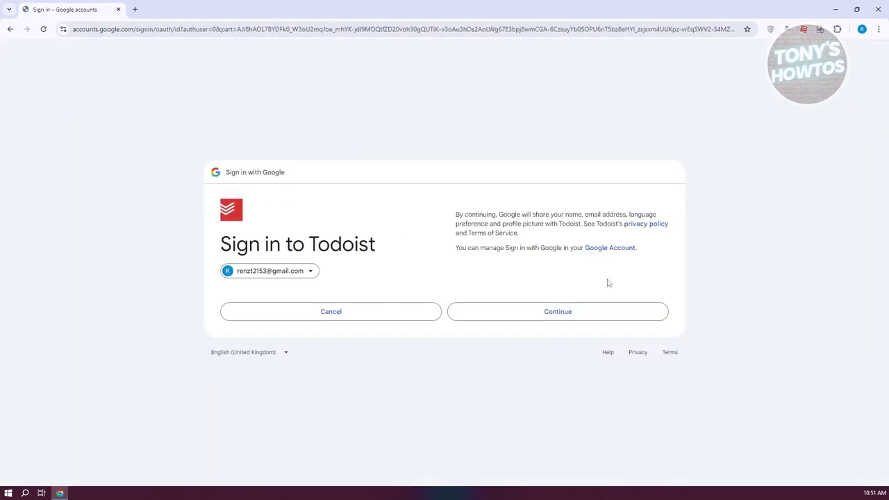
{"action": "left_click", "coordinate": [558, 311]}
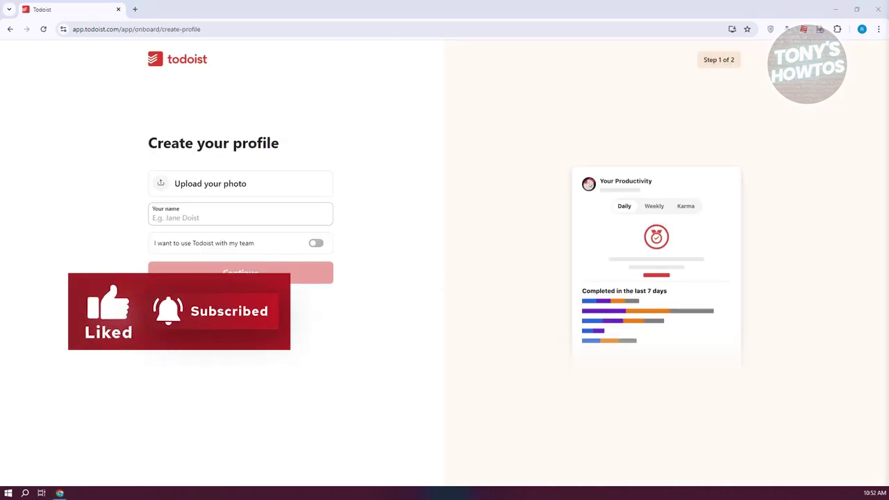
Step: Enter the user's first name in the profile and continue without enabling team use
{"action": "left_click", "coordinate": [245, 213]}
{"action": "type", "text": "renz"}
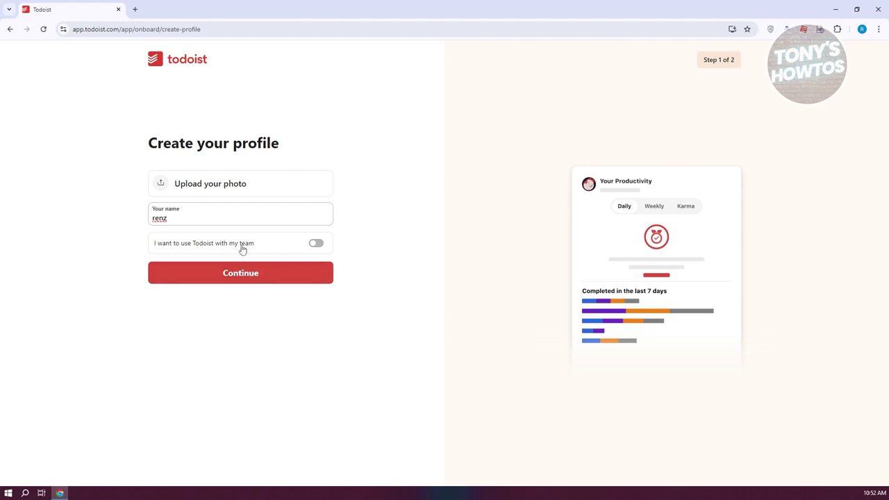
{"action": "left_click", "coordinate": [229, 281]}
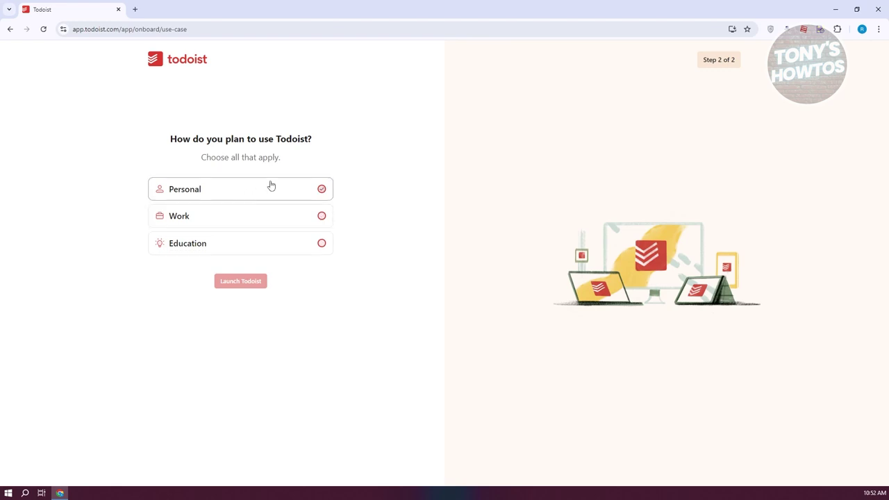
Step: Choose Personal as the planned use, launch Todoist and dismiss the calendar tip
{"action": "left_click", "coordinate": [316, 195]}
{"action": "left_click", "coordinate": [316, 196]}
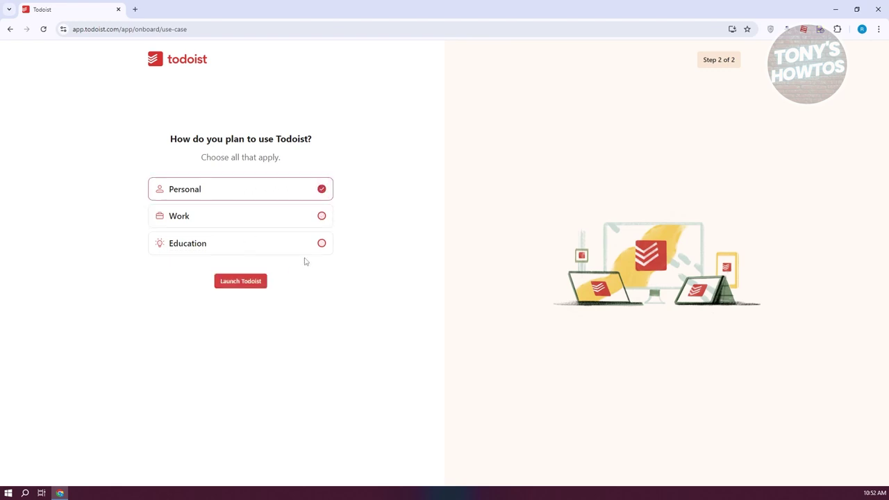
{"action": "left_click", "coordinate": [241, 285]}
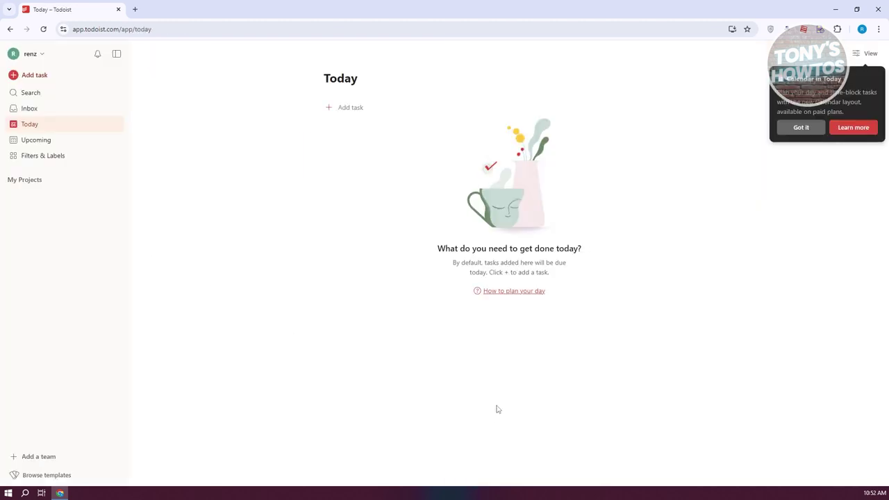
{"action": "left_click", "coordinate": [801, 131]}
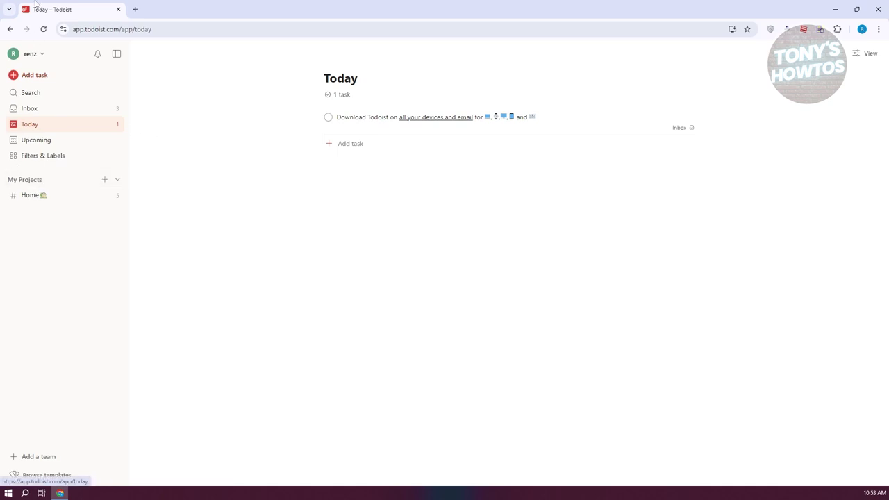
Step: Search the workspace for "home" and clear the search text
{"action": "left_click", "coordinate": [33, 94]}
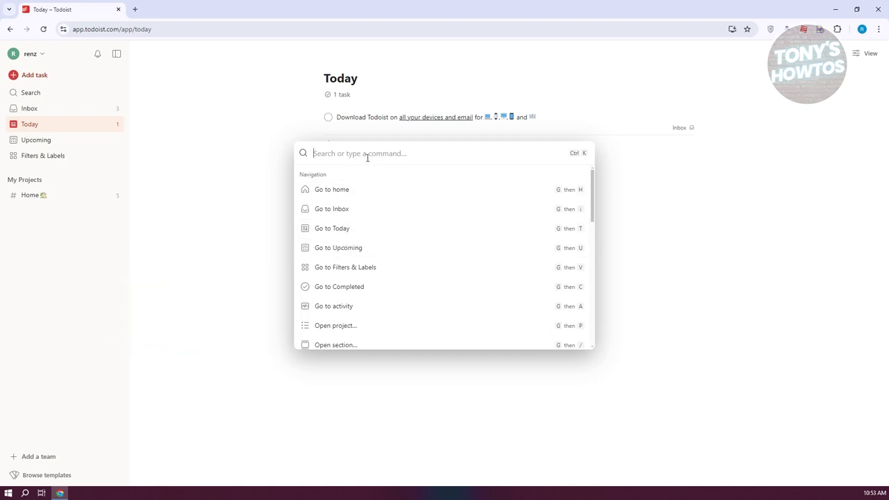
{"action": "type", "text": "home"}
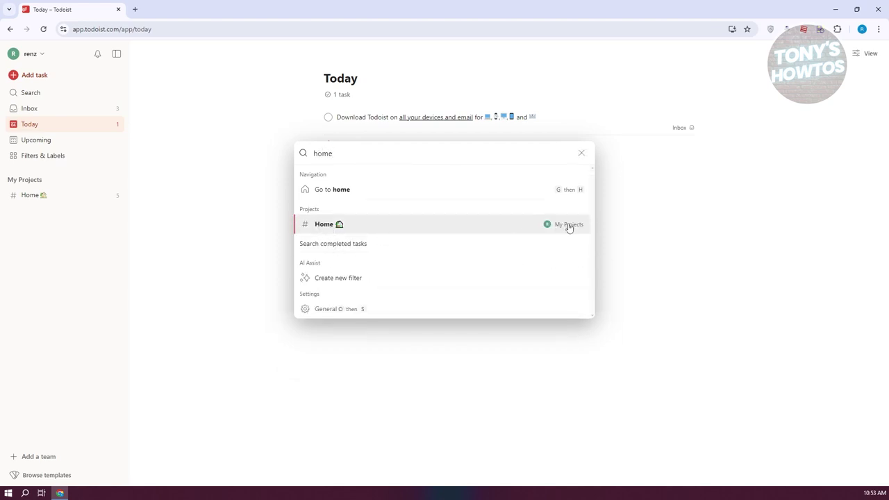
{"action": "left_click", "coordinate": [579, 156]}
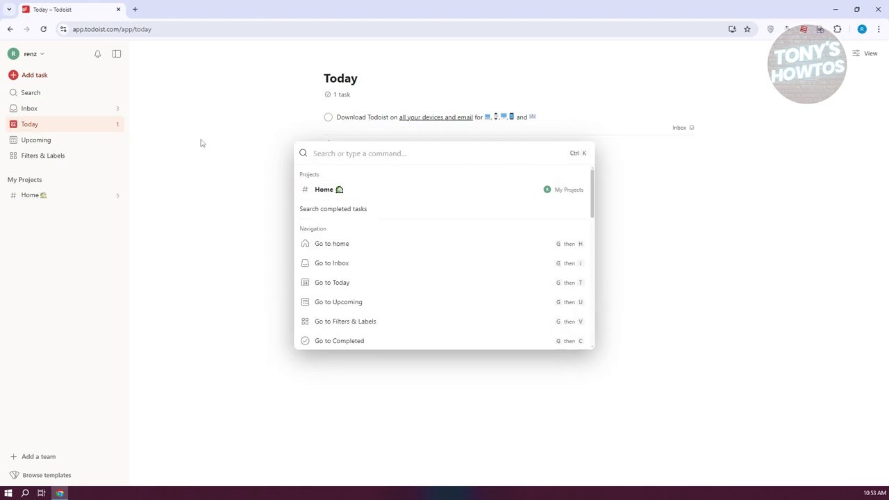
Step: View the tasks in the Inbox, dismissing its introductory tip, and in the Today view
{"action": "left_click", "coordinate": [38, 109]}
{"action": "left_click", "coordinate": [32, 109]}
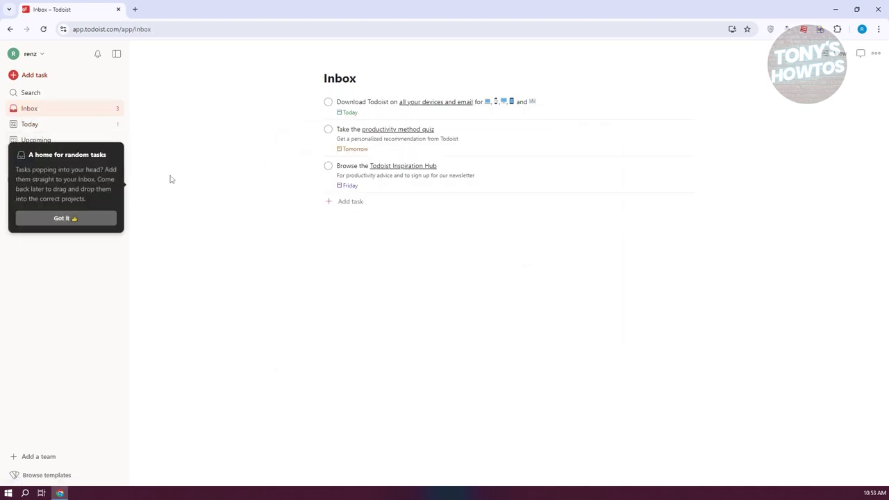
{"action": "left_click", "coordinate": [107, 219]}
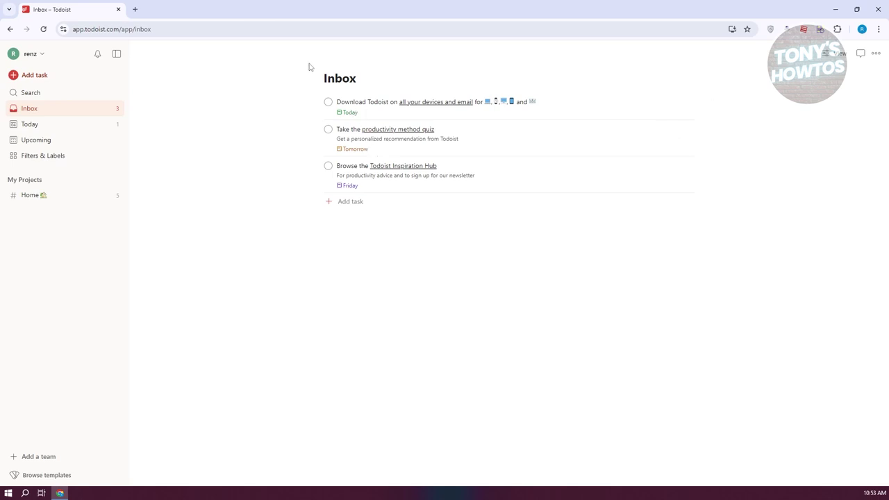
{"action": "left_click", "coordinate": [77, 122]}
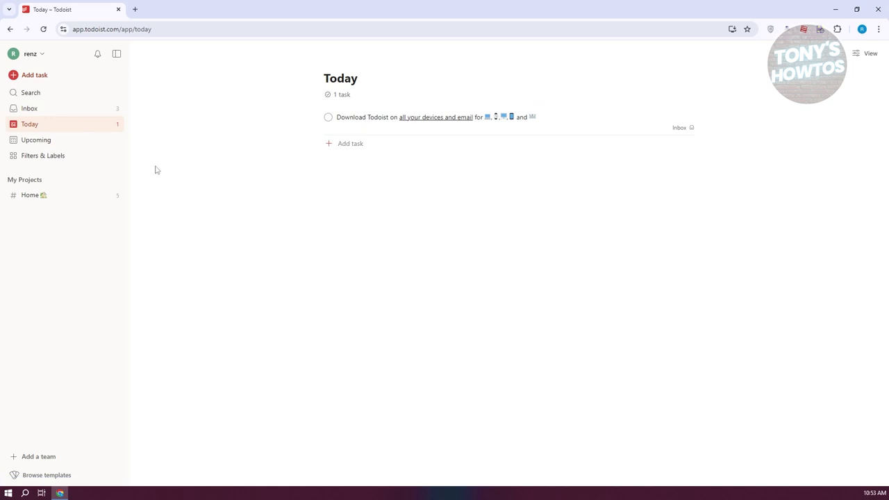
Step: Examine the Upcoming tasks by day from Sep 4 to Sep 6, check the month calendar and view Filters & Labels
{"action": "left_click", "coordinate": [24, 154]}
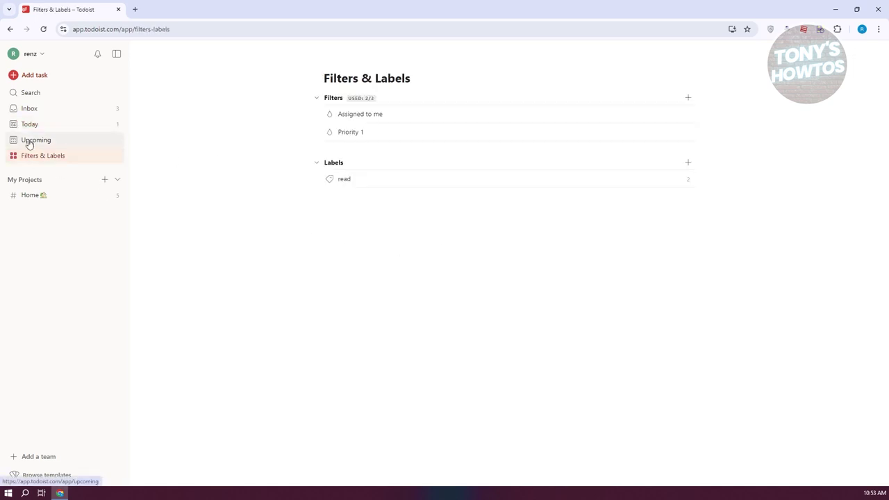
{"action": "left_click", "coordinate": [29, 140]}
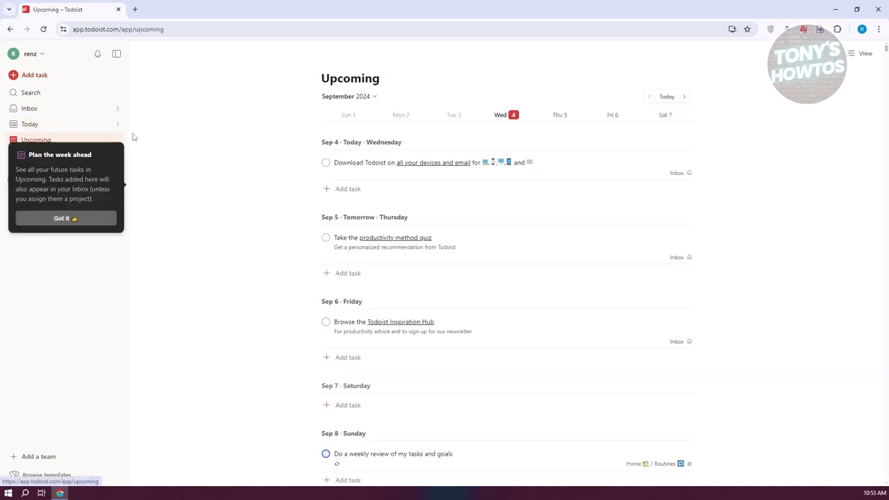
{"action": "left_click", "coordinate": [106, 219]}
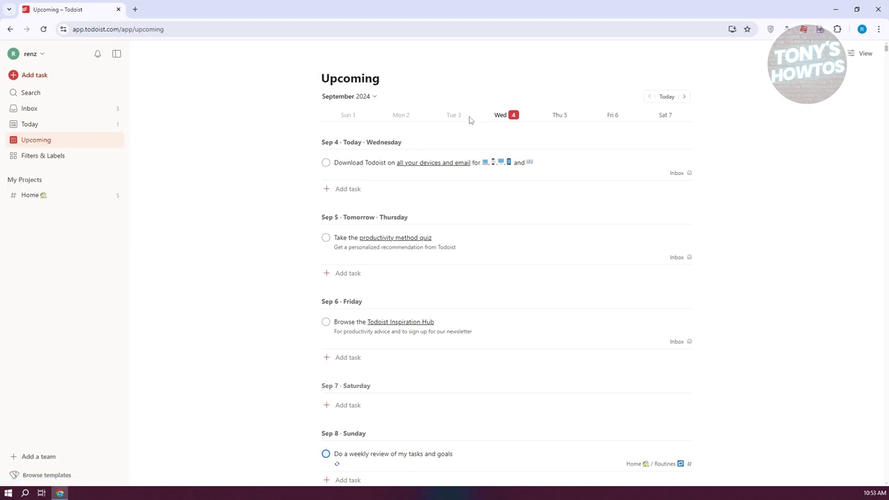
{"action": "left_click", "coordinate": [559, 116]}
{"action": "left_click", "coordinate": [509, 76]}
{"action": "left_click", "coordinate": [555, 77]}
{"action": "left_click", "coordinate": [607, 75]}
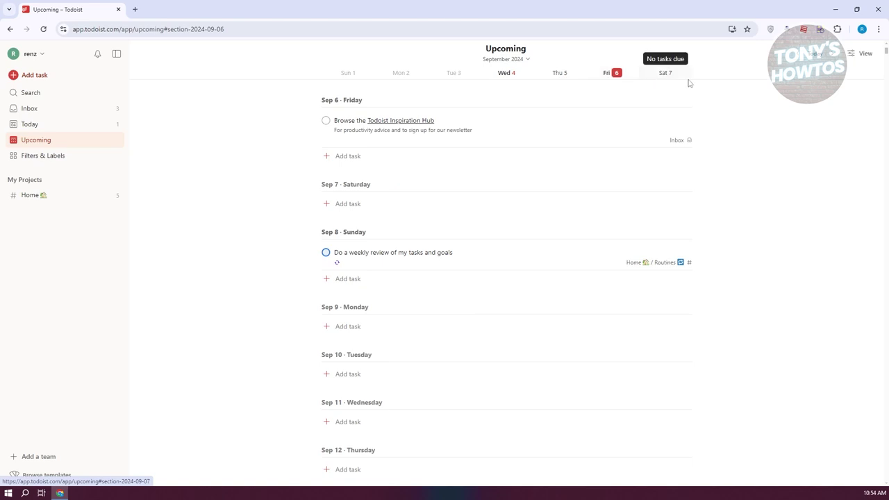
{"action": "left_click", "coordinate": [504, 74]}
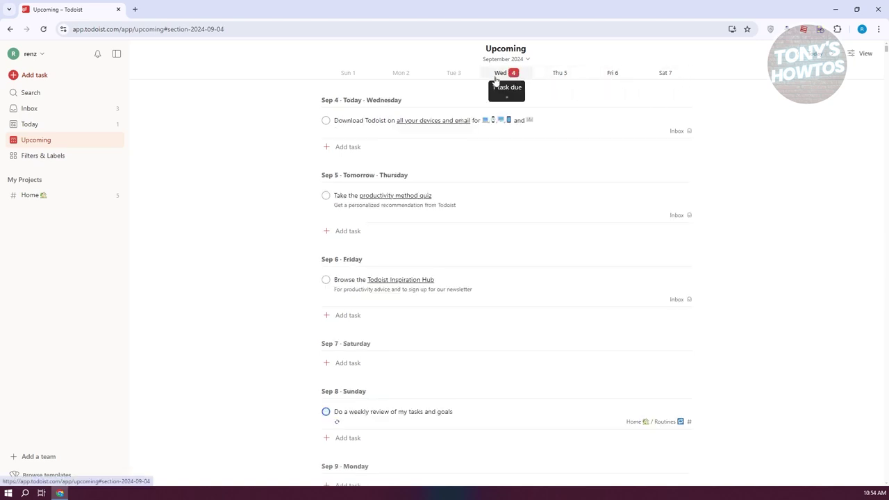
{"action": "left_click", "coordinate": [527, 60]}
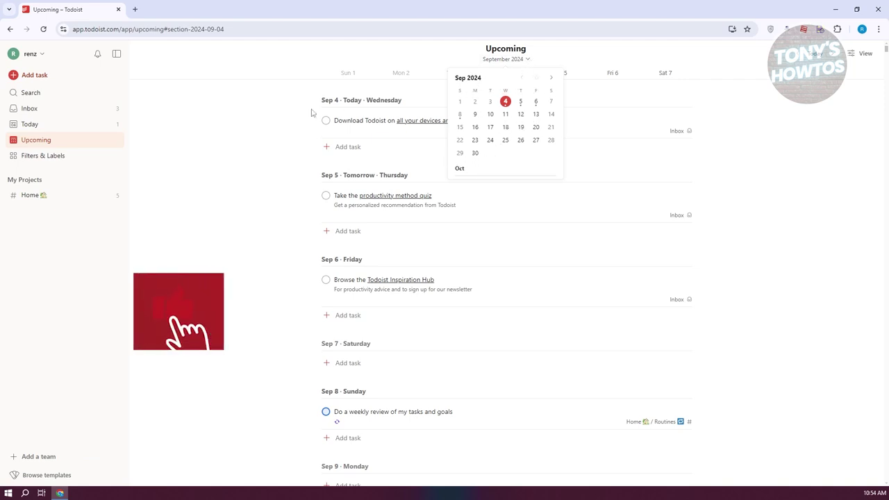
{"action": "left_click", "coordinate": [216, 176]}
{"action": "left_click", "coordinate": [43, 159]}
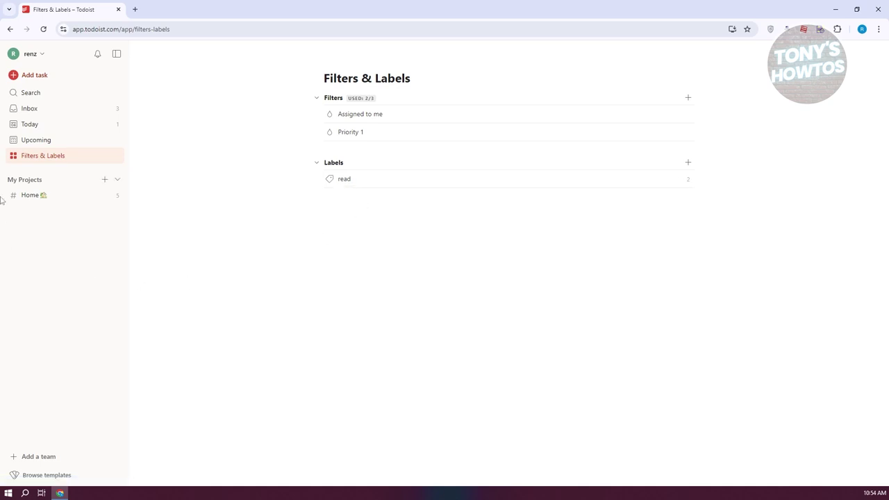
Step: Start a new task in the Home project named "SAMPLE TASK" with the description "SAMPLE DESCRIPTION"
{"action": "left_click", "coordinate": [33, 195]}
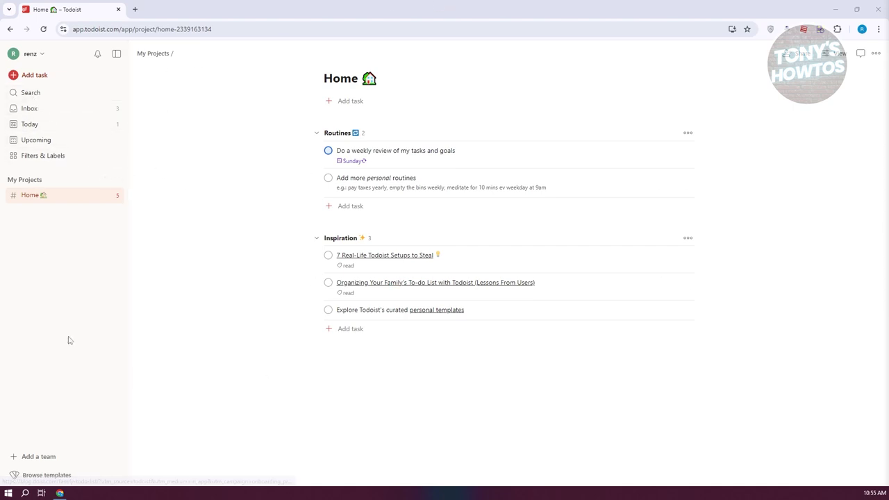
{"action": "left_click", "coordinate": [34, 76]}
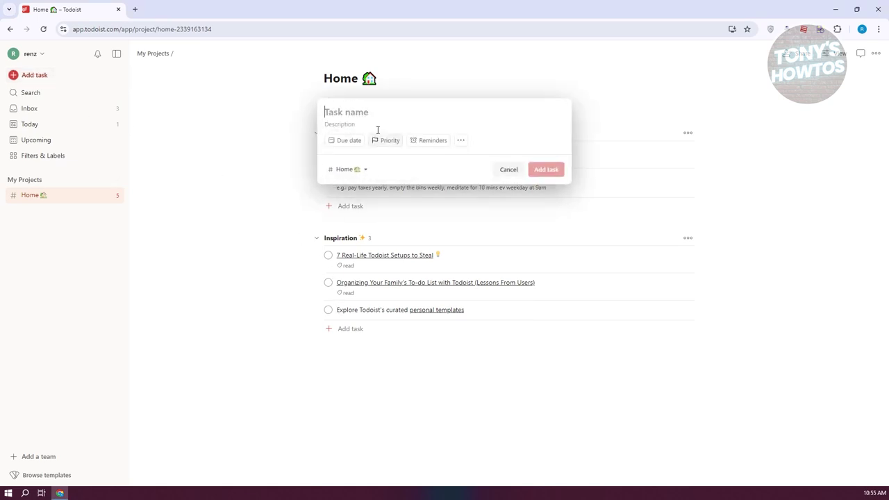
{"action": "type", "text": "S"}
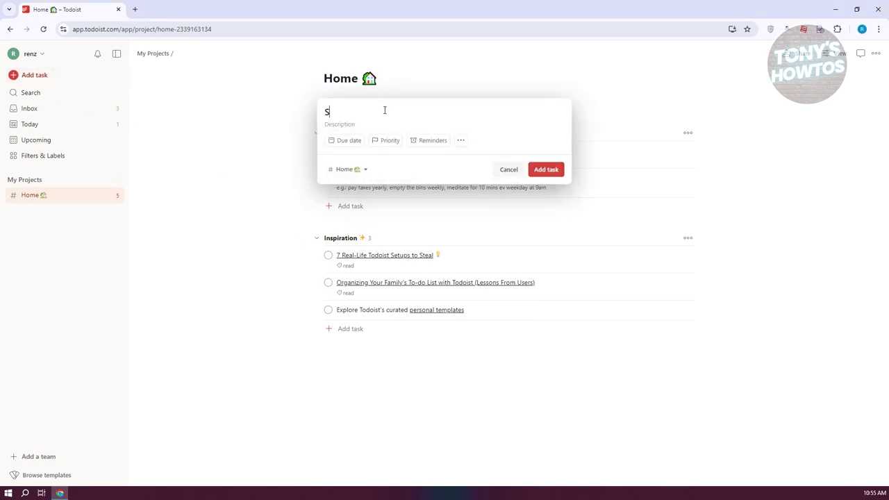
{"action": "type", "text": "AMPLE TASK"}
{"action": "left_click", "coordinate": [352, 124]}
{"action": "type", "text": "SAMPLE DESCRI"}
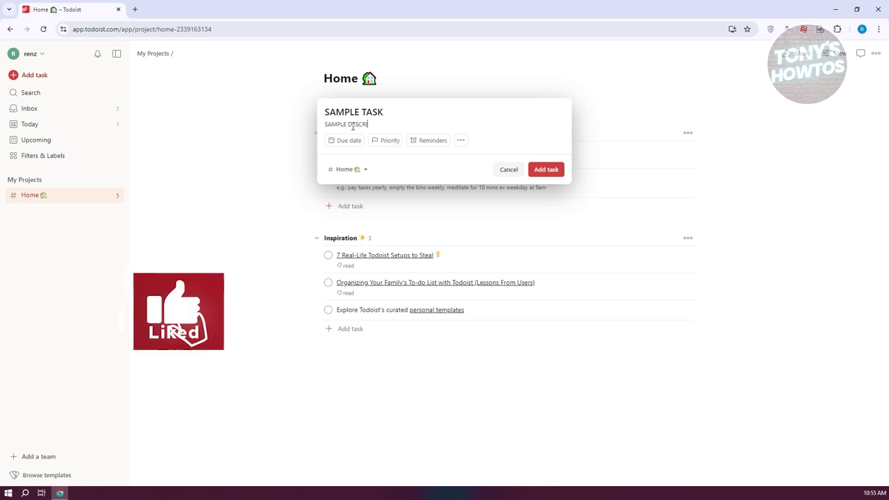
{"action": "type", "text": "PTION"}
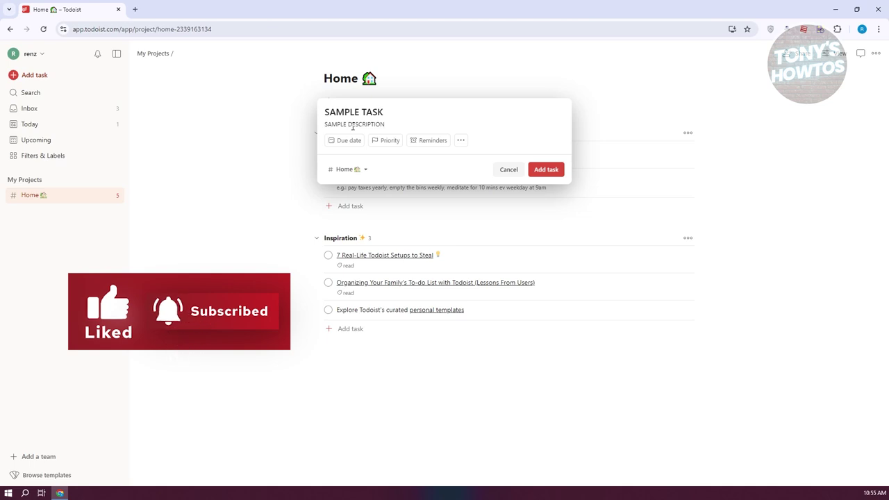
Step: Set the new task's due date to Sep 9 and its priority to Priority 3, and check the reminder options
{"action": "left_click", "coordinate": [347, 140]}
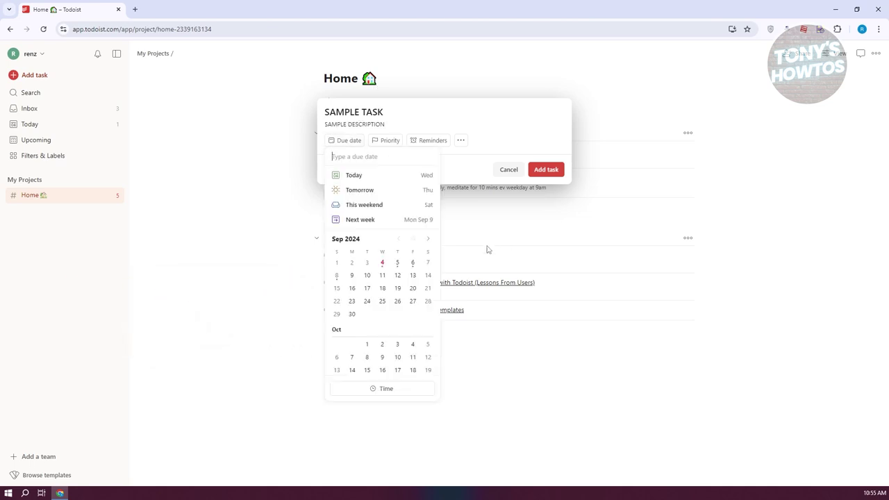
{"action": "left_click", "coordinate": [352, 276]}
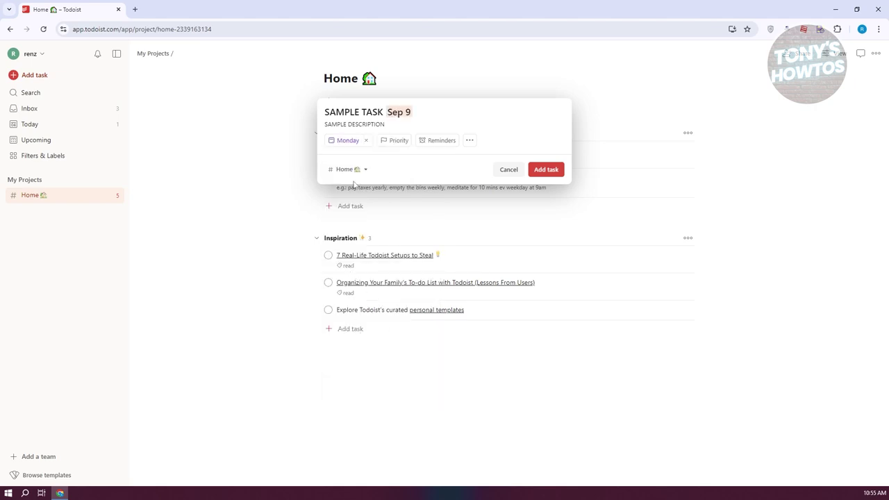
{"action": "left_click", "coordinate": [401, 140]}
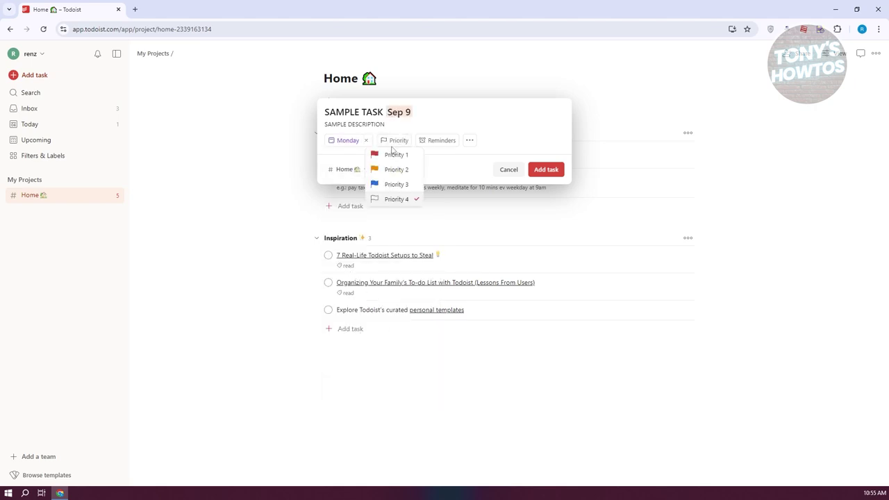
{"action": "left_click", "coordinate": [407, 185]}
{"action": "left_click", "coordinate": [439, 140]}
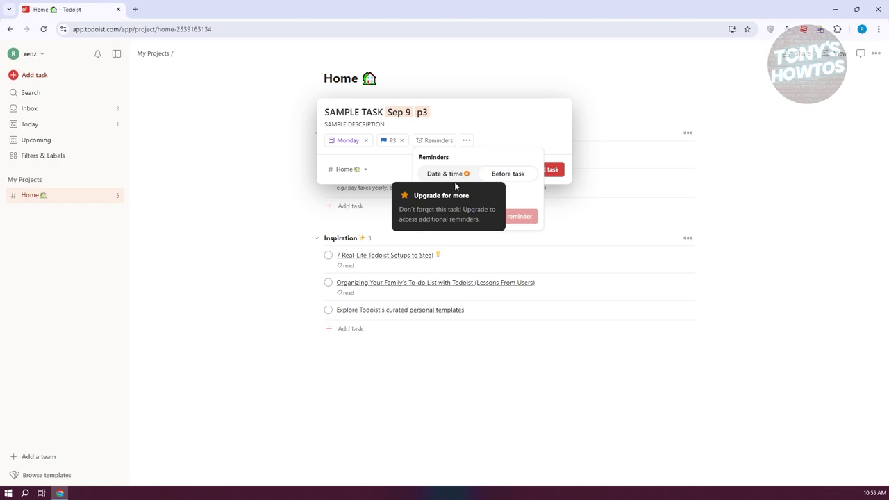
{"action": "left_click", "coordinate": [507, 146]}
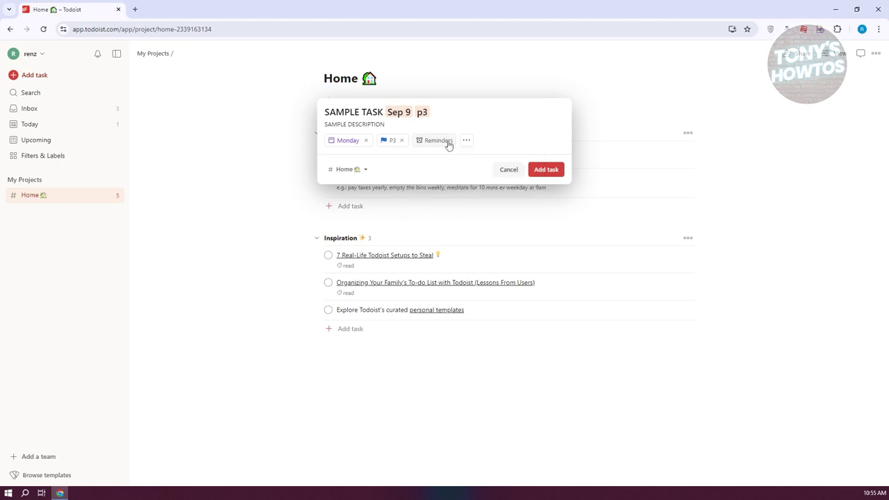
Step: Create the label "samplelabel" and apply it to the new task
{"action": "left_click", "coordinate": [466, 143]}
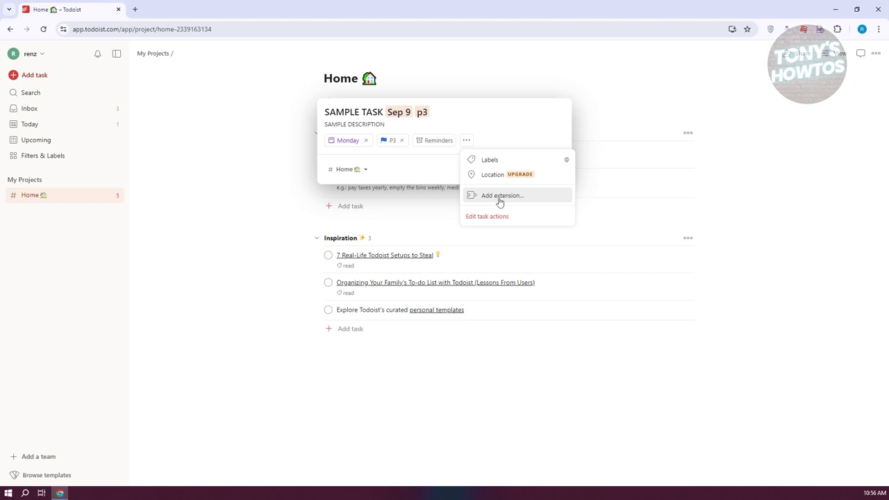
{"action": "left_click", "coordinate": [487, 161]}
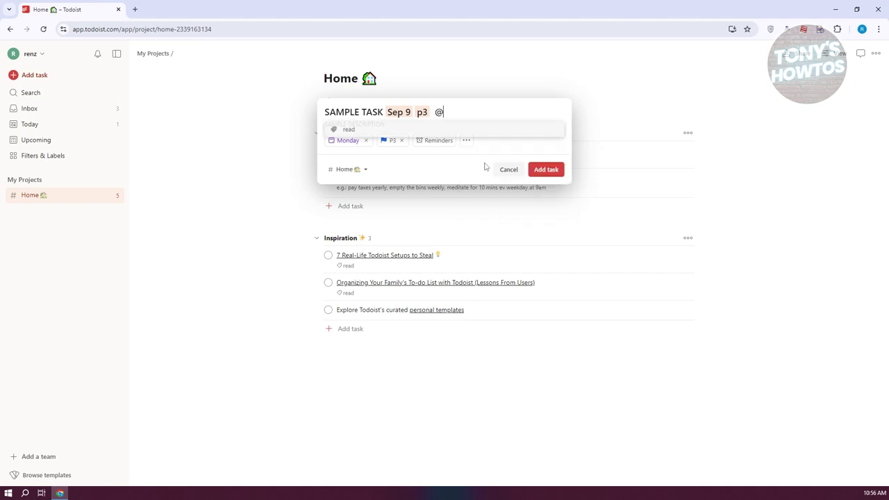
{"action": "type", "text": "samp"}
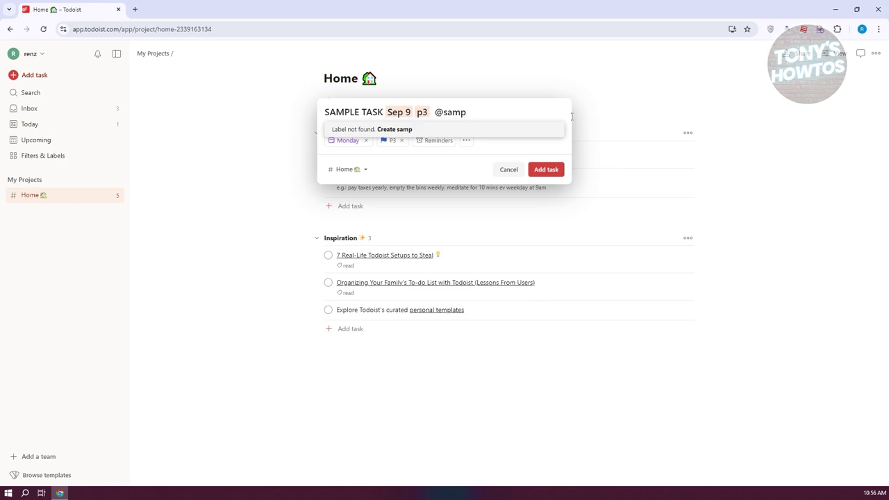
{"action": "type", "text": "lelabel"}
{"action": "left_click", "coordinate": [456, 132]}
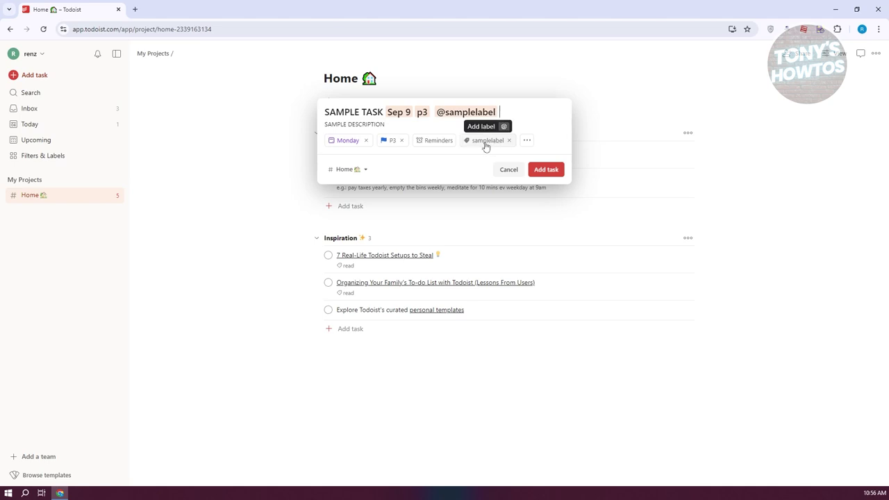
Step: Assign the new task to the Home project, save it and check the Inbox and Home task lists
{"action": "left_click", "coordinate": [366, 169]}
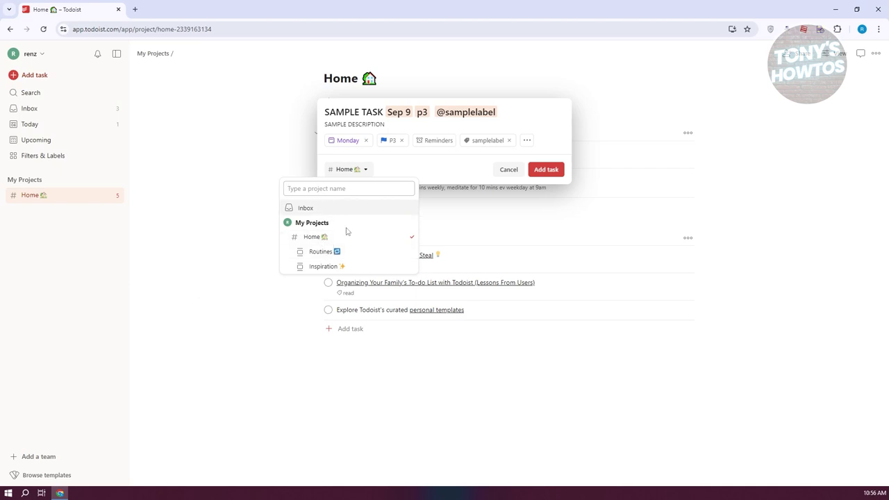
{"action": "left_click", "coordinate": [311, 238]}
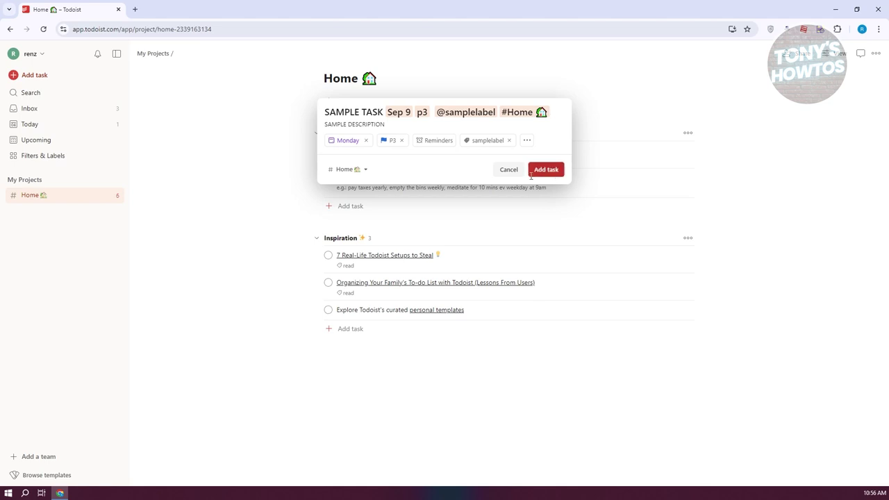
{"action": "left_click", "coordinate": [555, 170]}
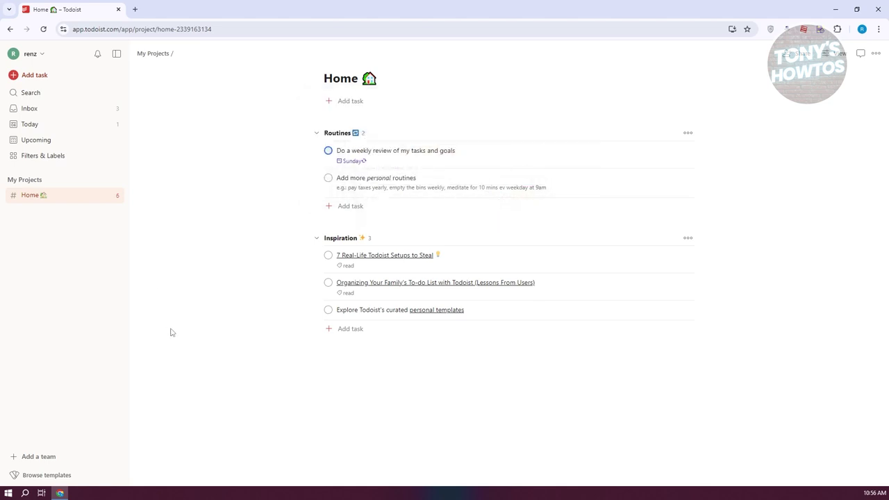
{"action": "left_click", "coordinate": [48, 109]}
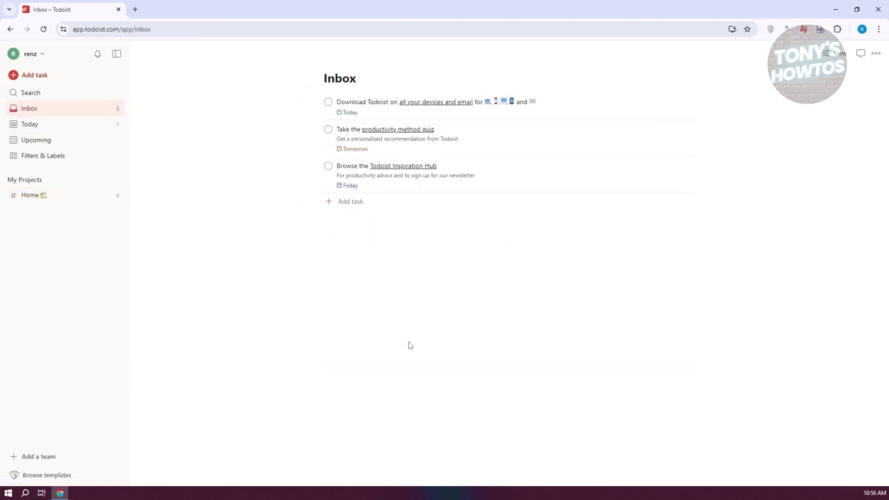
{"action": "left_click", "coordinate": [38, 195]}
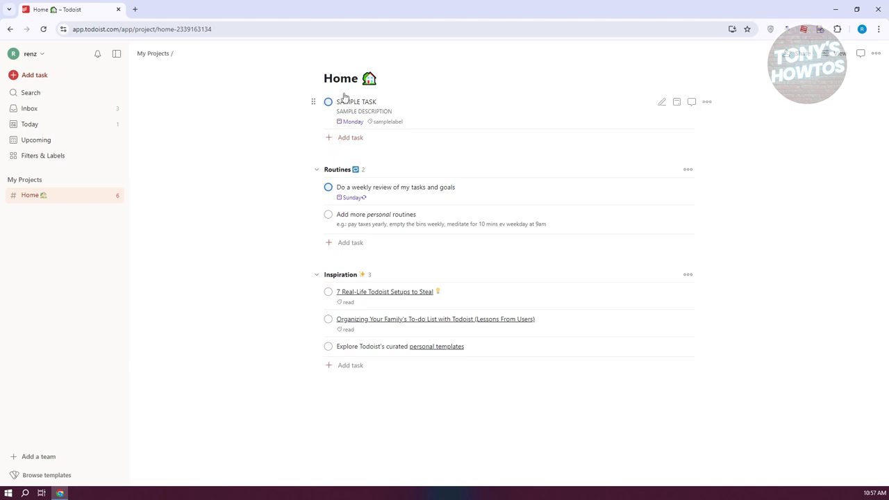
Step: Try nesting SAMPLE TASK under the weekly review task in Routines and move it back above the project's sections
{"action": "left_click_drag", "start_coordinate": [313, 102], "coordinate": [340, 111]}
{"action": "left_click_drag", "start_coordinate": [402, 103], "coordinate": [422, 220]}
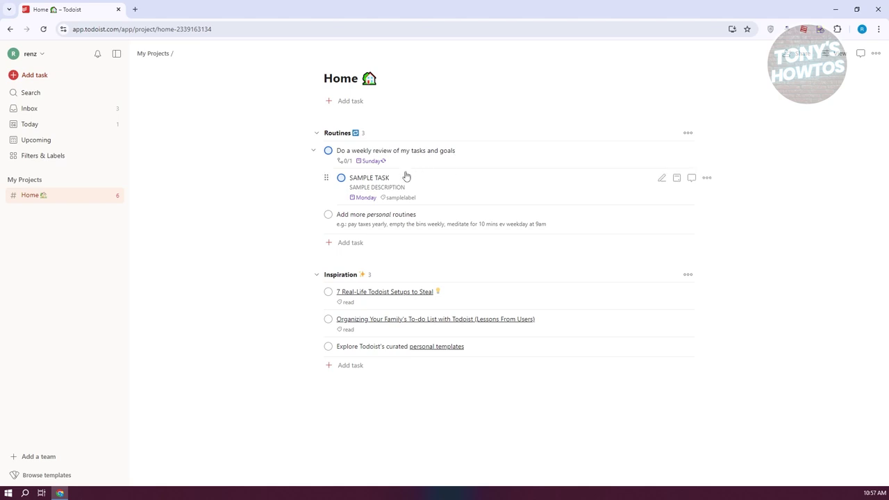
{"action": "left_click_drag", "start_coordinate": [421, 187], "coordinate": [441, 111]}
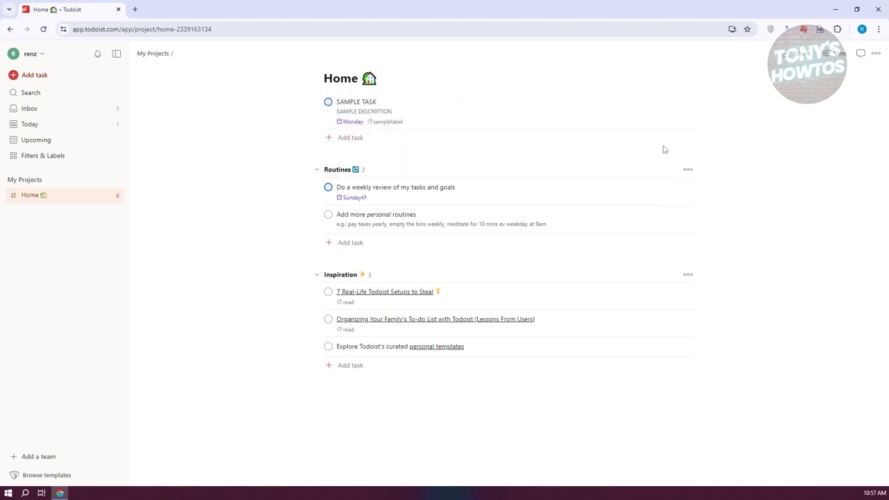
{"action": "left_click", "coordinate": [688, 169]}
{"action": "left_click", "coordinate": [847, 138]}
{"action": "left_click", "coordinate": [509, 157]}
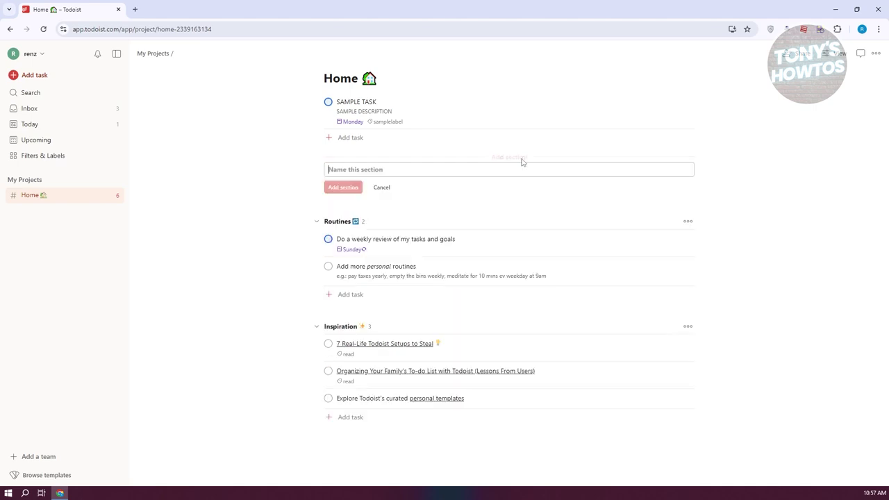
{"action": "left_click", "coordinate": [380, 190]}
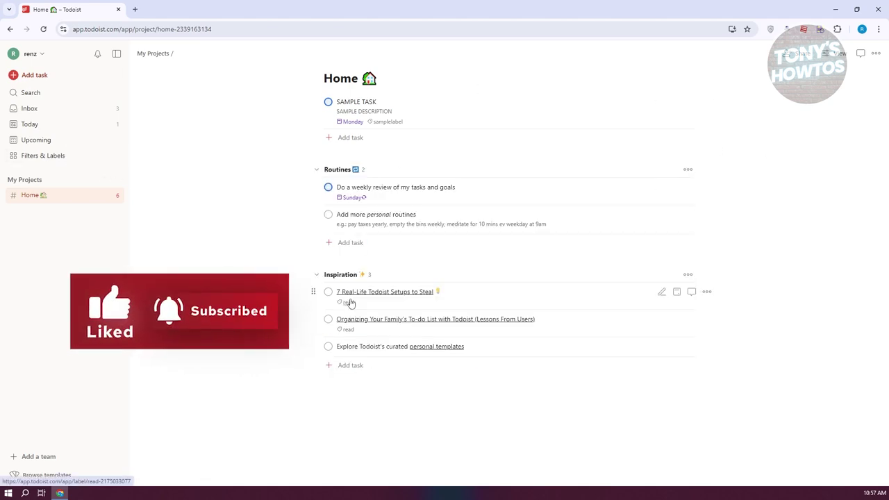
Step: View the Home project's tasks in the Board layout and return the project to the List layout
{"action": "left_click", "coordinate": [841, 54]}
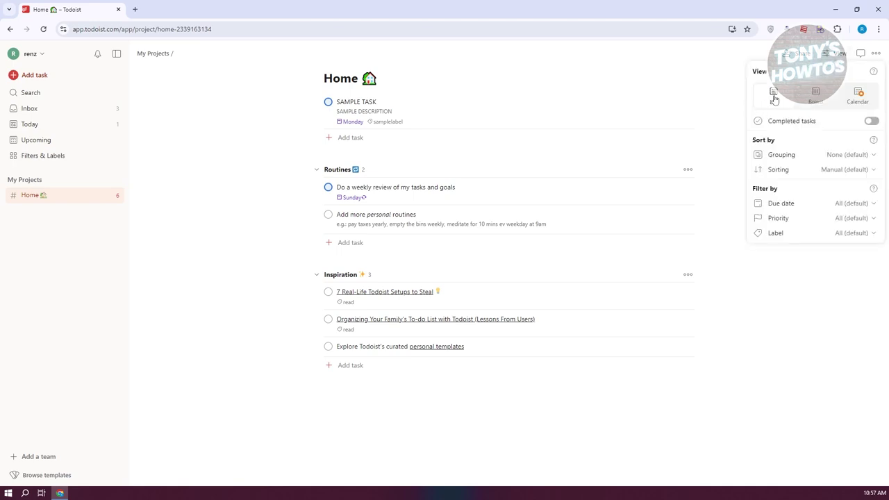
{"action": "left_click", "coordinate": [815, 94]}
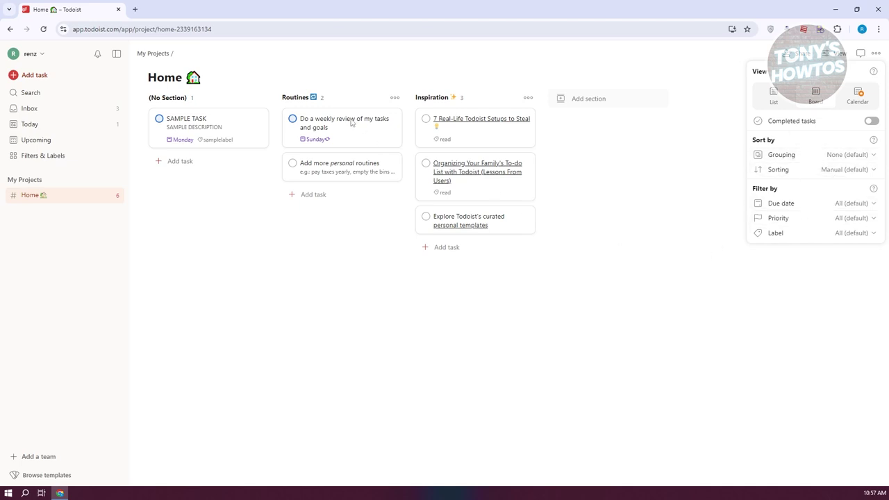
{"action": "left_click", "coordinate": [203, 253]}
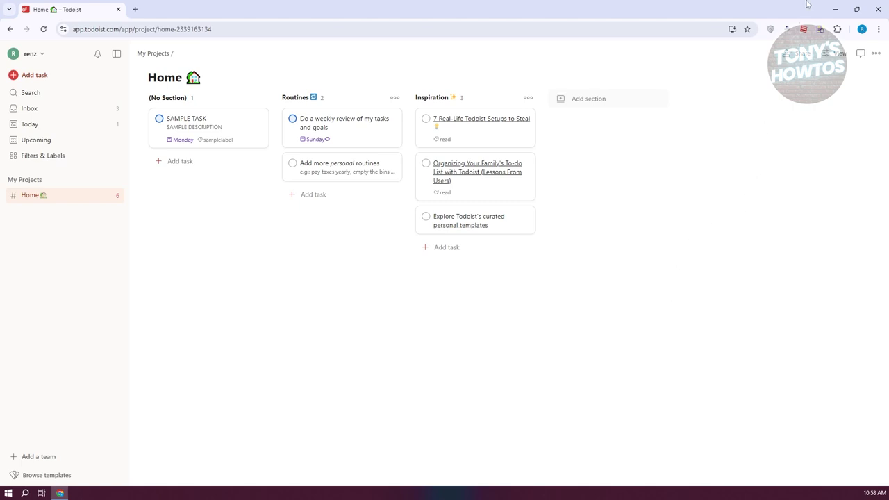
{"action": "left_click", "coordinate": [831, 54]}
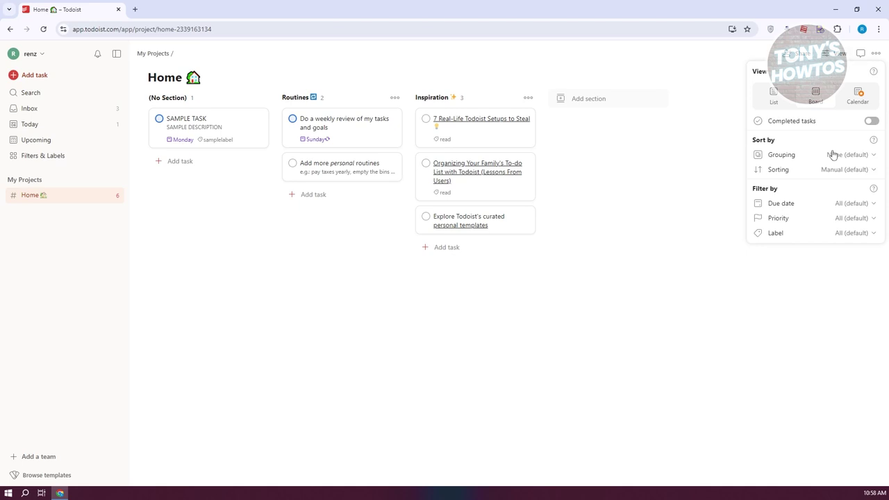
{"action": "left_click", "coordinate": [775, 101]}
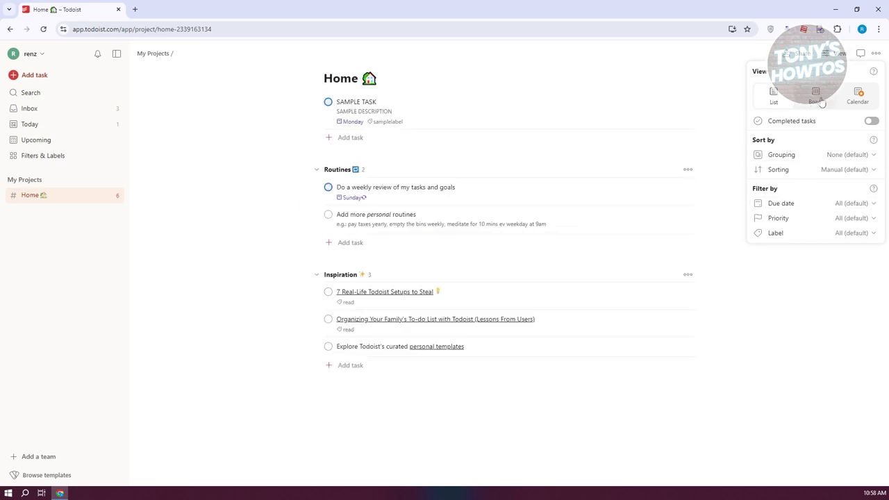
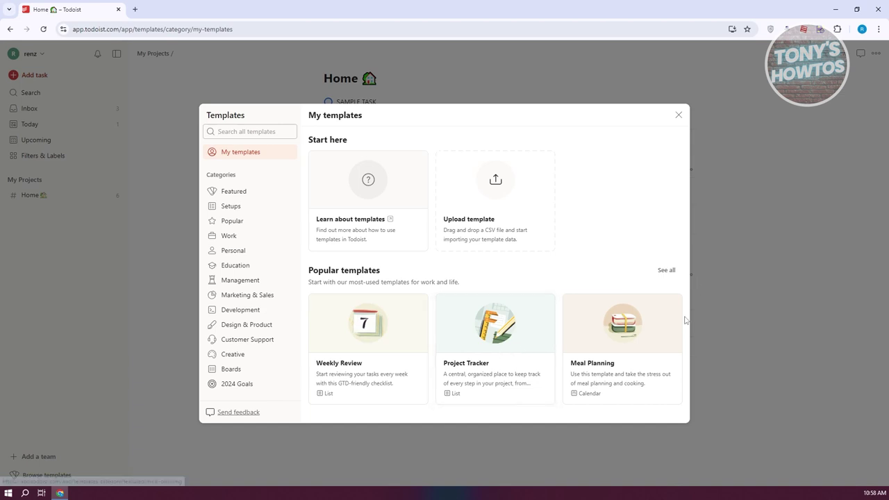
Step: Preview the Project Tracker template's sections and copy the template to My Projects
{"action": "left_click", "coordinate": [497, 317]}
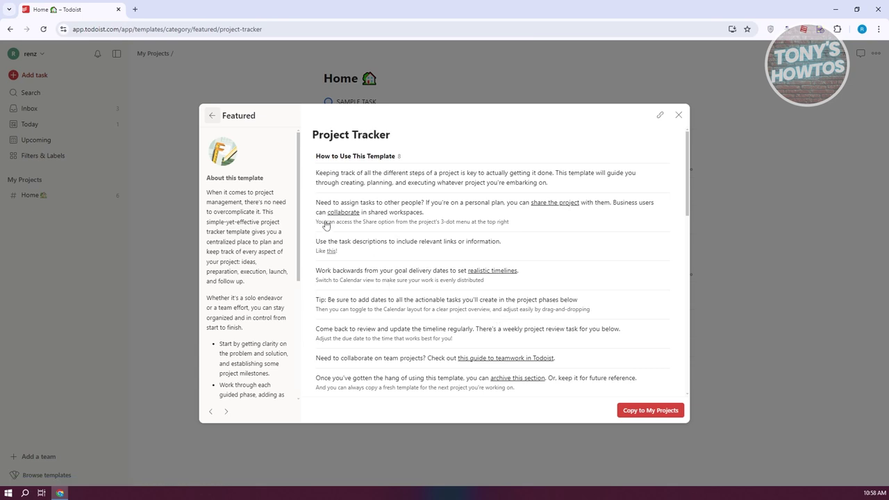
{"action": "scroll", "coordinate": [347, 250], "scroll_direction": "down", "scroll_amount": 5}
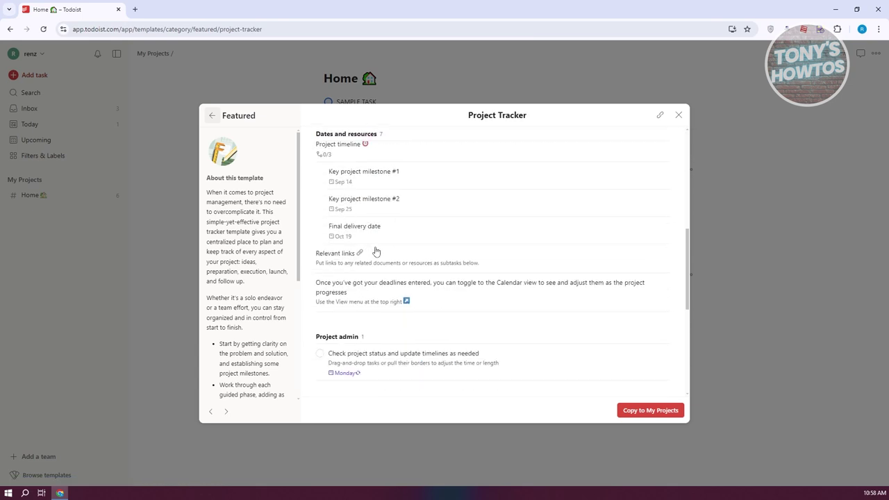
{"action": "scroll", "coordinate": [372, 249], "scroll_direction": "up", "scroll_amount": 2}
{"action": "scroll", "coordinate": [600, 386], "scroll_direction": "down", "scroll_amount": 5}
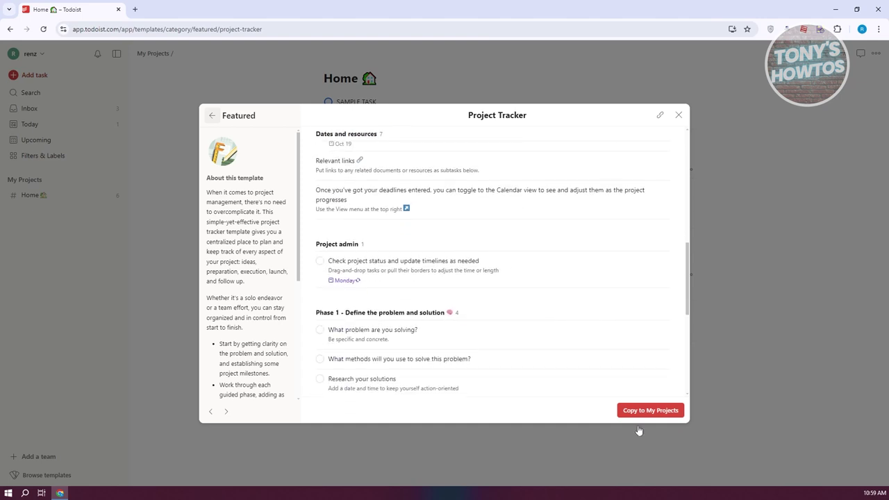
{"action": "left_click", "coordinate": [659, 410]}
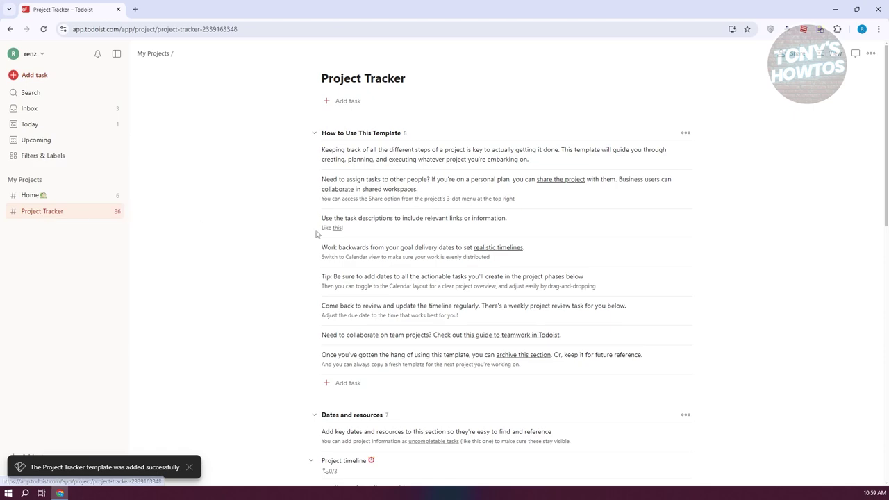
Step: Review the Project Tracker project and collapse its How to Use This Template, Dates and resources, Project admin, Phase 1 and Phase 2 sections
{"action": "scroll", "coordinate": [316, 234], "scroll_direction": "down", "scroll_amount": 8}
{"action": "scroll", "coordinate": [202, 340], "scroll_direction": "up", "scroll_amount": 4}
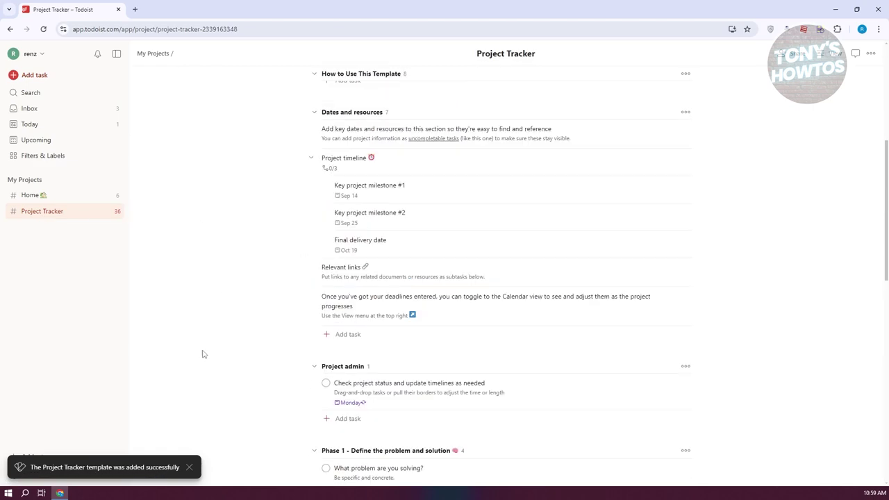
{"action": "scroll", "coordinate": [202, 354], "scroll_direction": "up", "scroll_amount": 5}
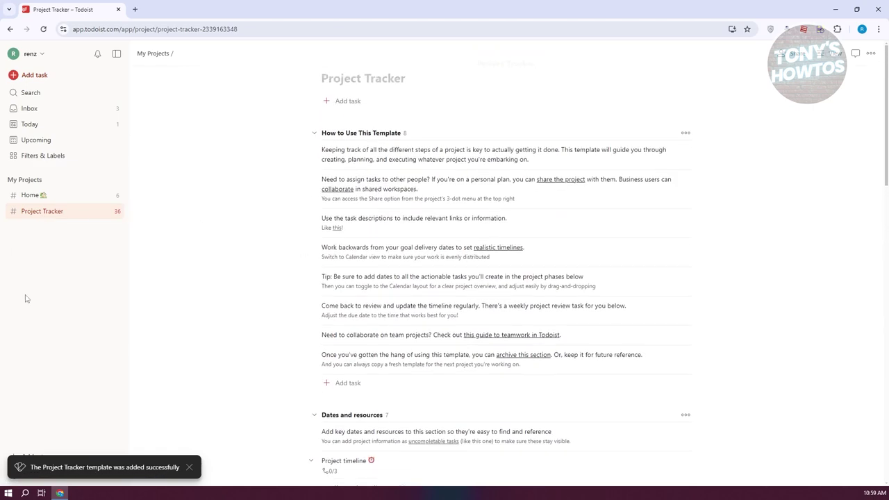
{"action": "left_click", "coordinate": [314, 133]}
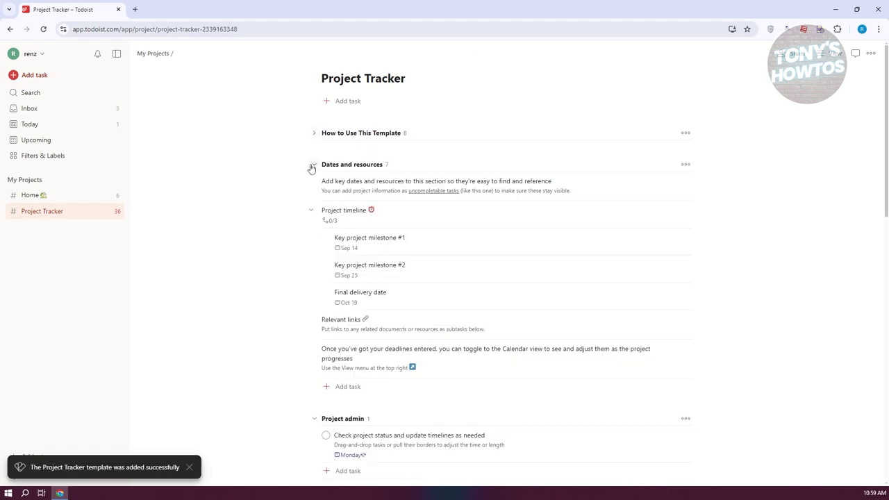
{"action": "left_click", "coordinate": [313, 164]}
{"action": "left_click", "coordinate": [313, 196]}
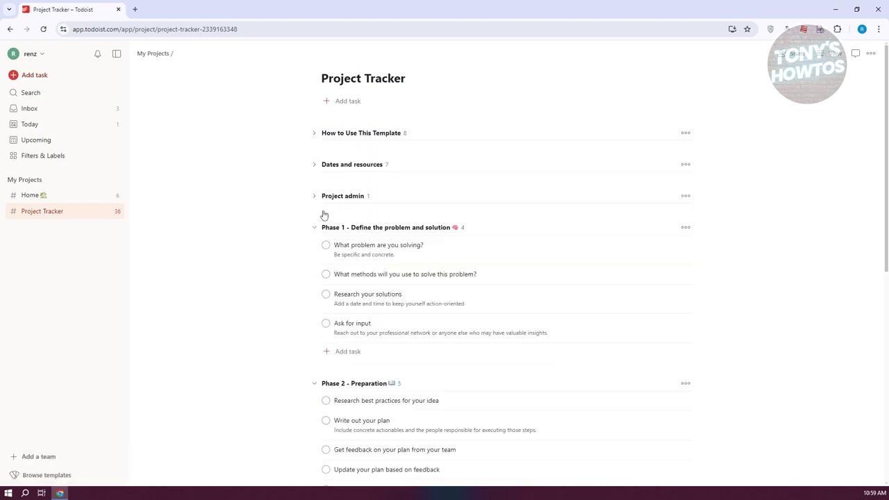
{"action": "left_click", "coordinate": [314, 228]}
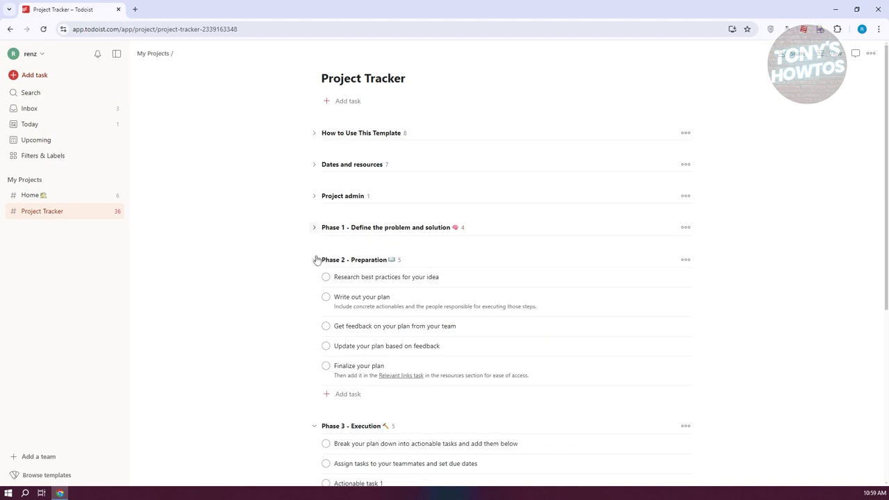
{"action": "left_click", "coordinate": [313, 261]}
Step: Switch the Project Tracker project to the Board layout and look across its section columns
{"action": "scroll", "coordinate": [191, 297], "scroll_direction": "down", "scroll_amount": 3}
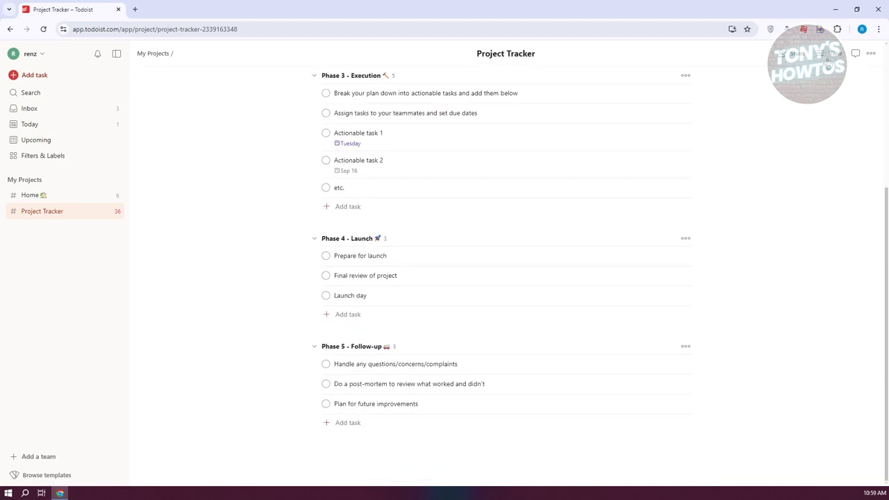
{"action": "left_click", "coordinate": [828, 60]}
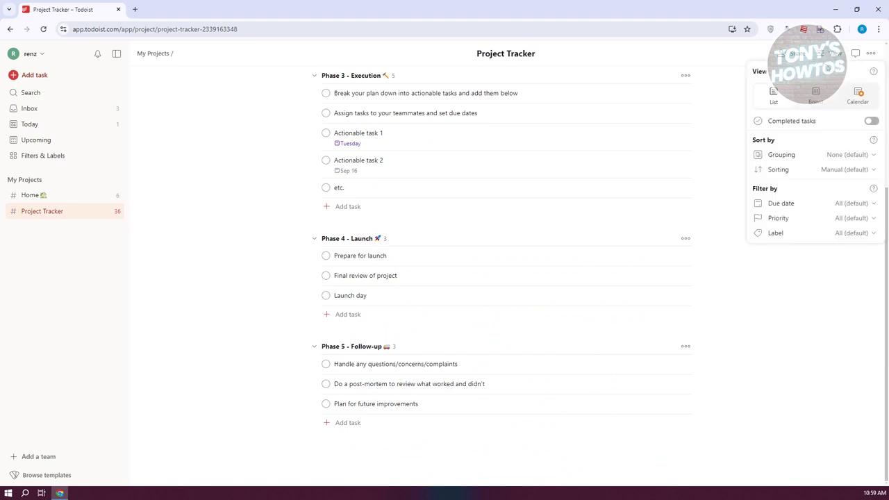
{"action": "left_click", "coordinate": [813, 97]}
{"action": "left_click", "coordinate": [606, 450]}
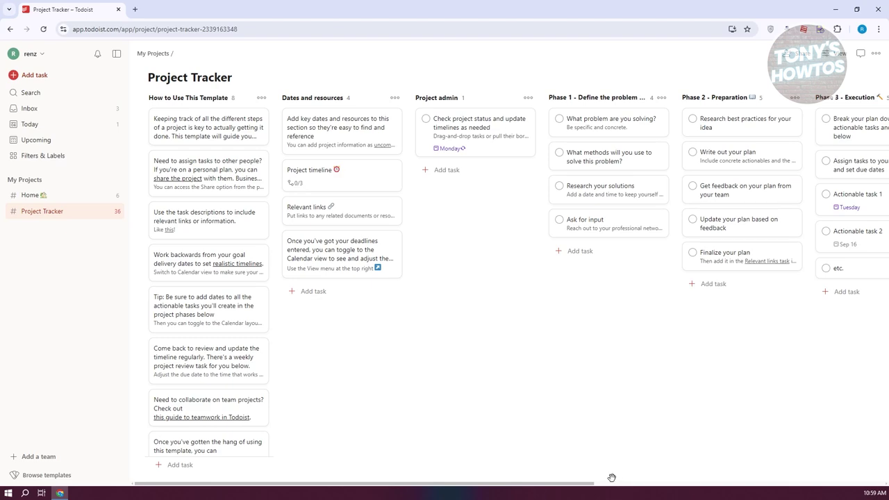
{"action": "left_click_drag", "start_coordinate": [560, 488], "coordinate": [368, 424]}
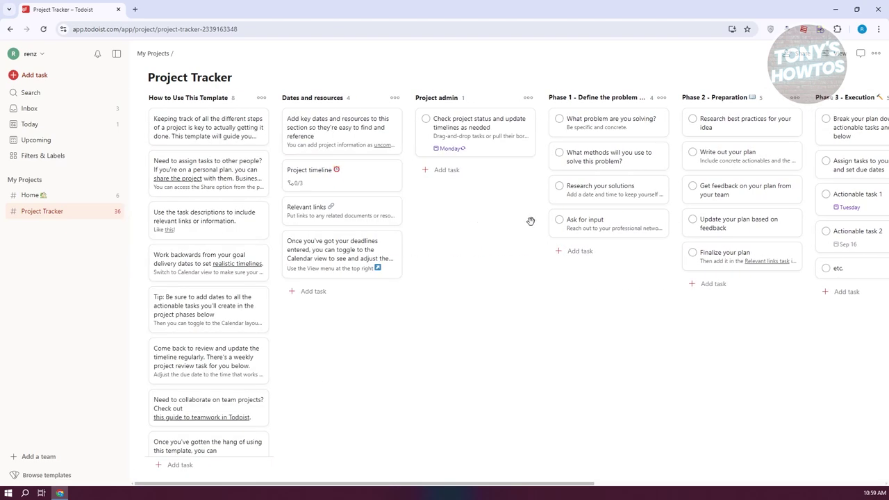
Step: View the tasks tagged samplelabel from Filters & Labels and return to the filter and label overview
{"action": "left_click", "coordinate": [54, 157]}
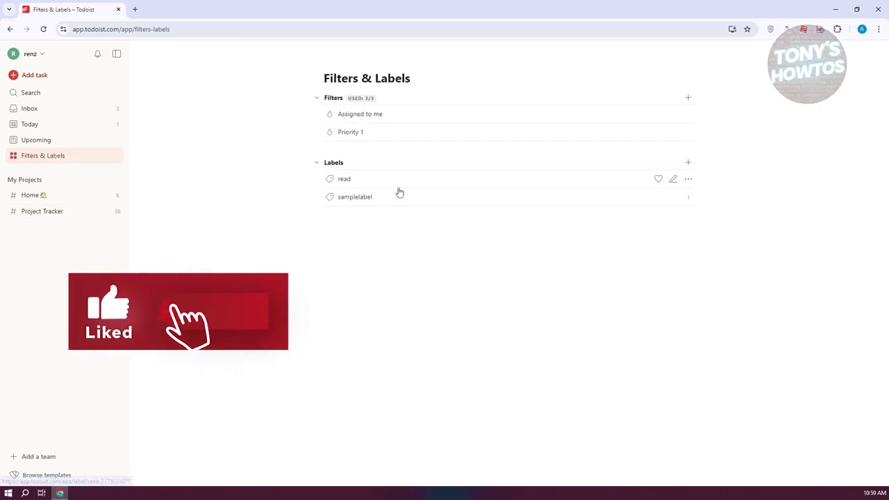
{"action": "left_click", "coordinate": [359, 199]}
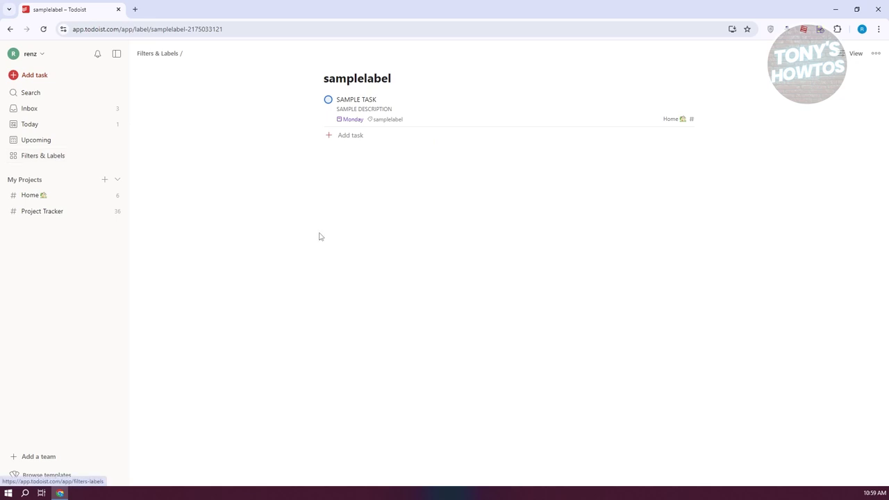
{"action": "left_click", "coordinate": [67, 155]}
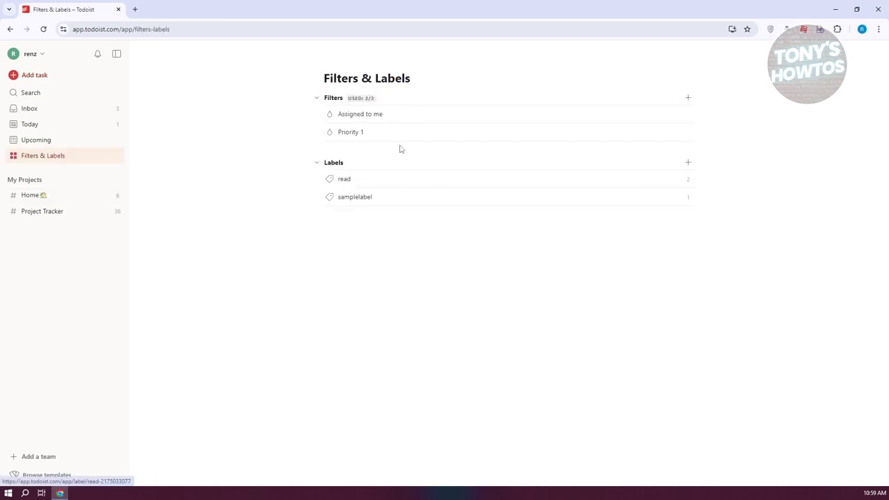
Step: Check the Priority 1 filter and set the priority of SAMPLE TASK in the Home project to Priority 1
{"action": "left_click", "coordinate": [359, 132]}
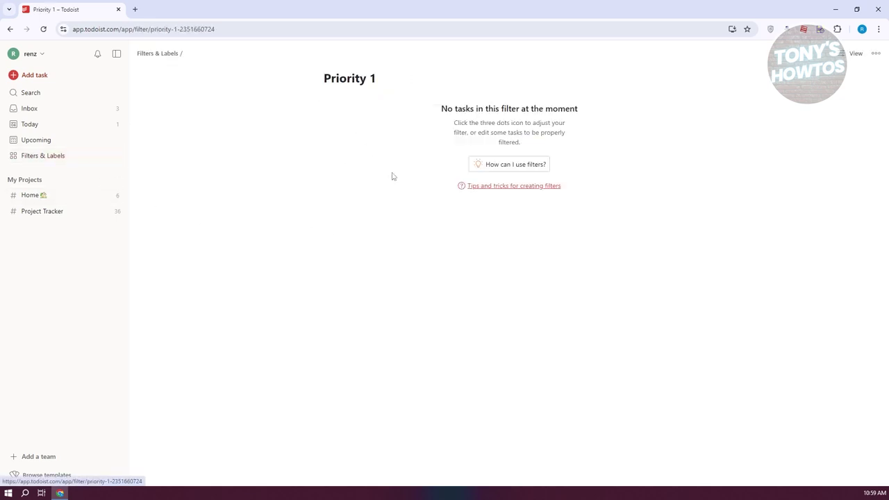
{"action": "left_click", "coordinate": [51, 200]}
{"action": "left_click", "coordinate": [369, 104]}
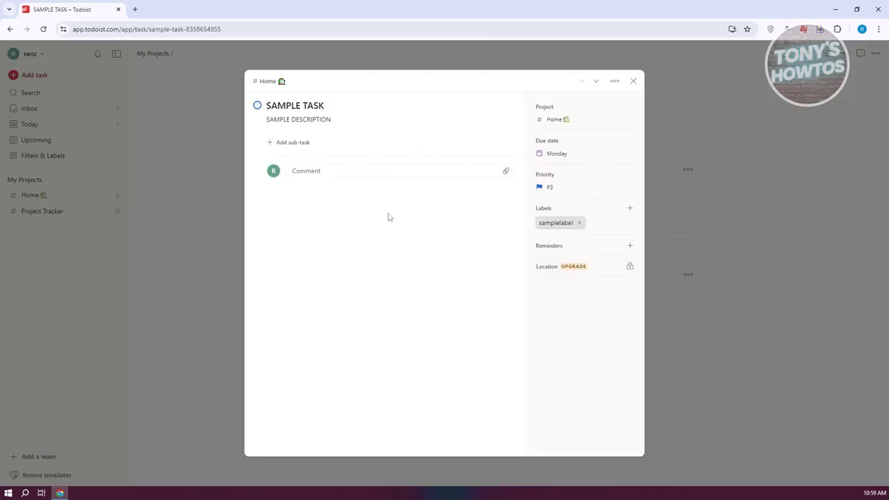
{"action": "left_click", "coordinate": [560, 188]}
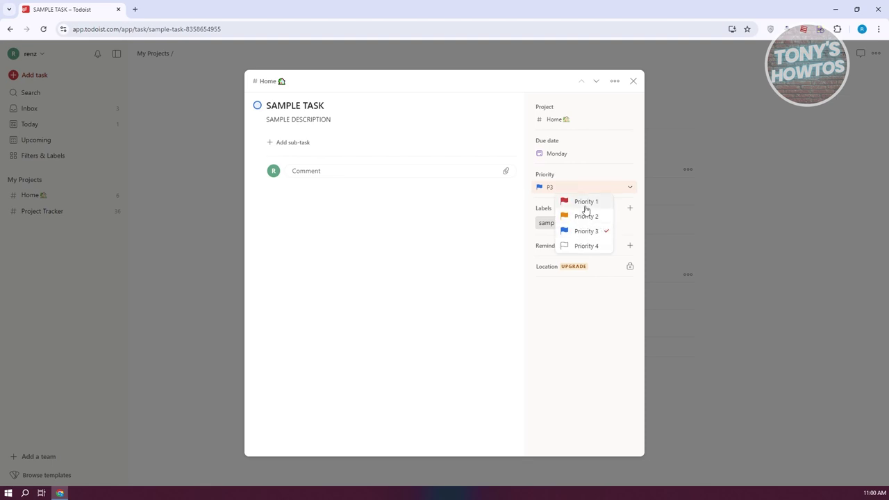
{"action": "left_click", "coordinate": [586, 202]}
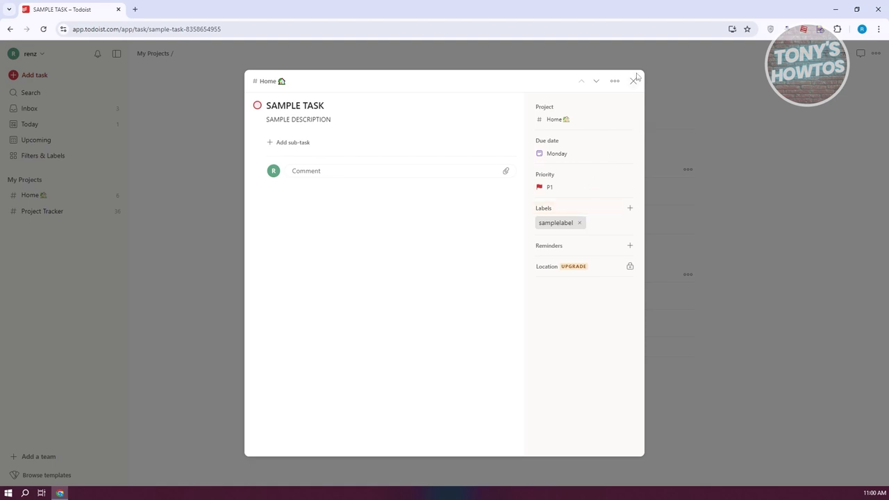
Step: Look through the additional actions available for SAMPLE TASK, such as duplicating, copying its link and viewing its activity
{"action": "left_click", "coordinate": [615, 82]}
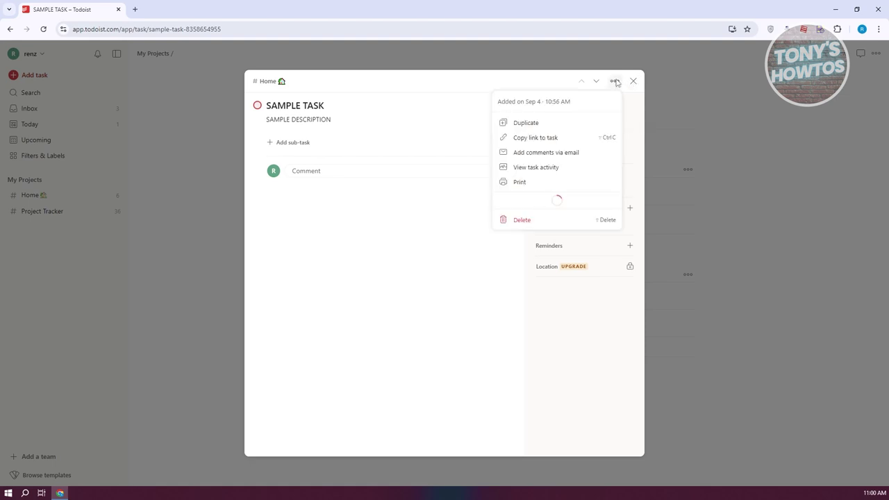
{"action": "left_click", "coordinate": [615, 82]}
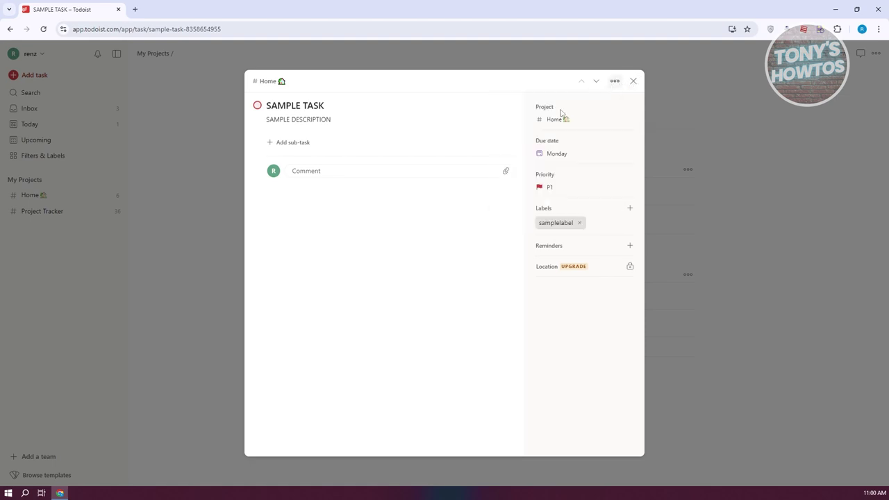
{"action": "left_click", "coordinate": [615, 81]}
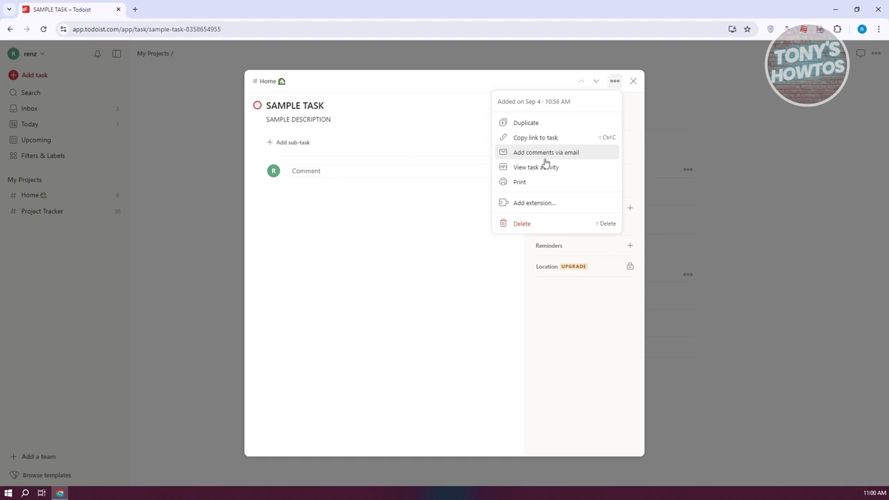
Step: Close the SAMPLE TASK details and view the tasks matched by the Priority 1 filter in Filters & Labels
{"action": "left_click", "coordinate": [632, 82]}
{"action": "left_click", "coordinate": [633, 82]}
{"action": "left_click", "coordinate": [67, 160]}
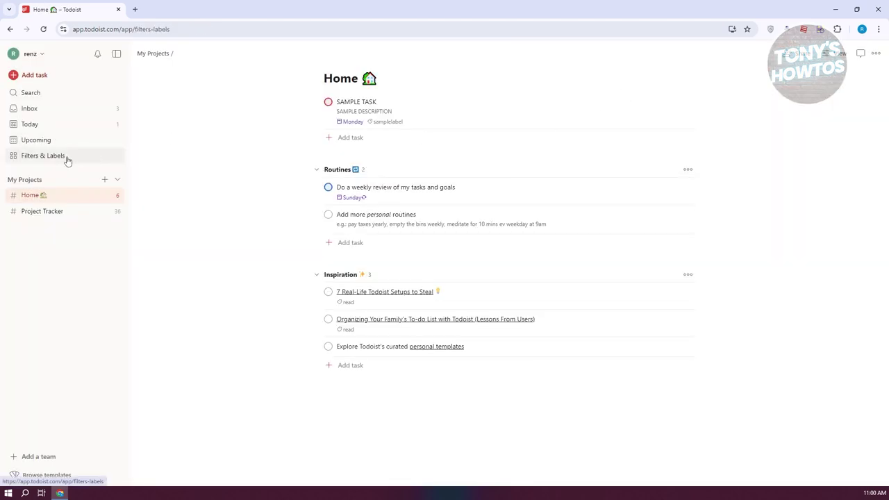
{"action": "left_click", "coordinate": [401, 131]}
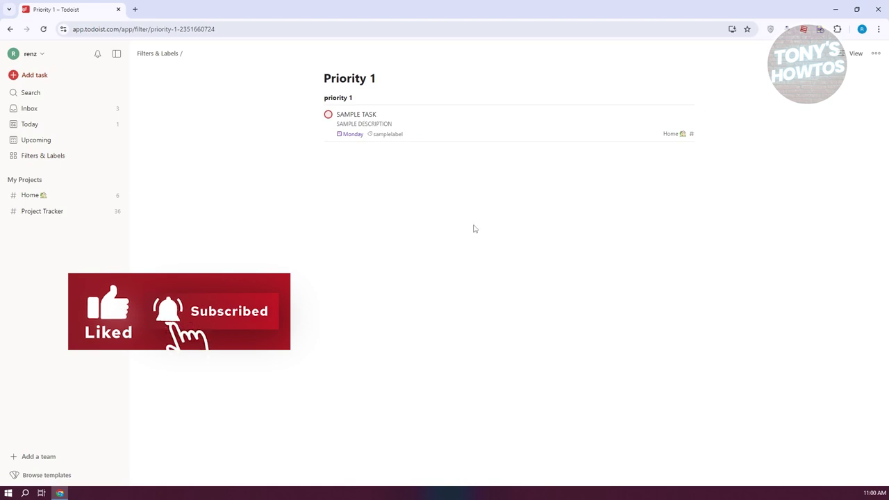
Step: Look at the search and command options, dismiss them, and view the Notifications page
{"action": "left_click", "coordinate": [32, 93]}
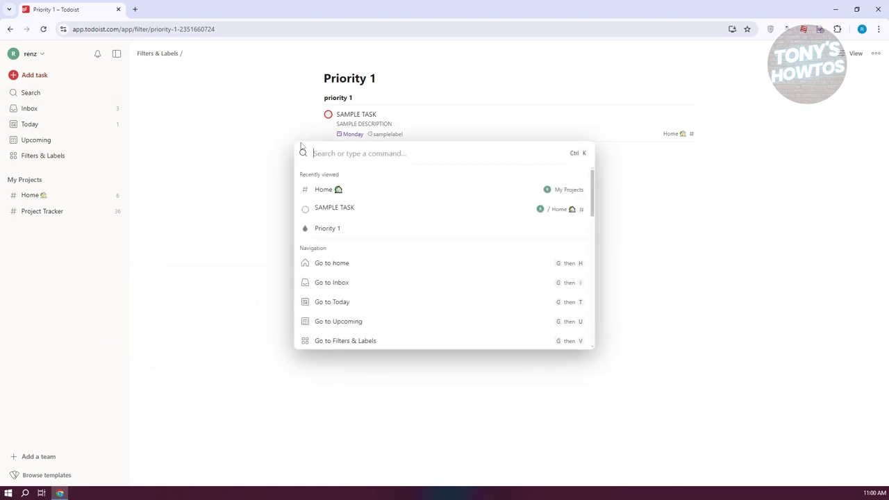
{"action": "left_click", "coordinate": [153, 154]}
{"action": "left_click", "coordinate": [98, 58]}
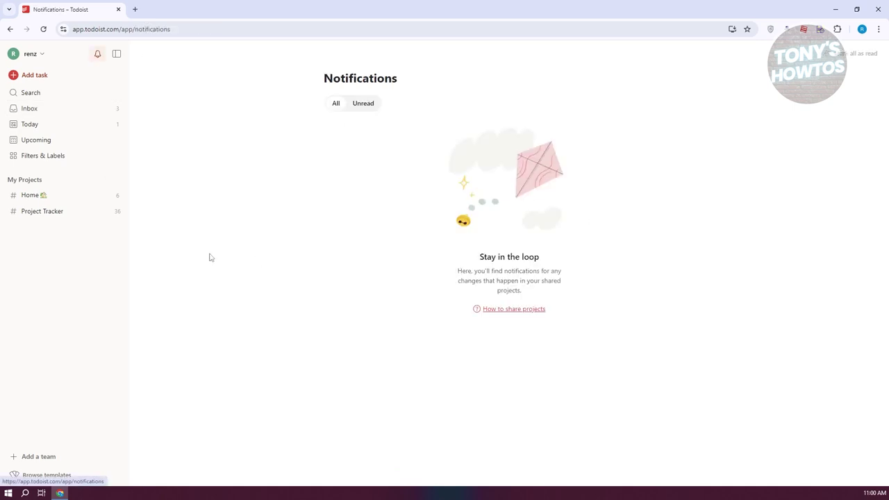
Step: Hide and restore the sidebar, and show the Resources options for the account
{"action": "left_click", "coordinate": [116, 54]}
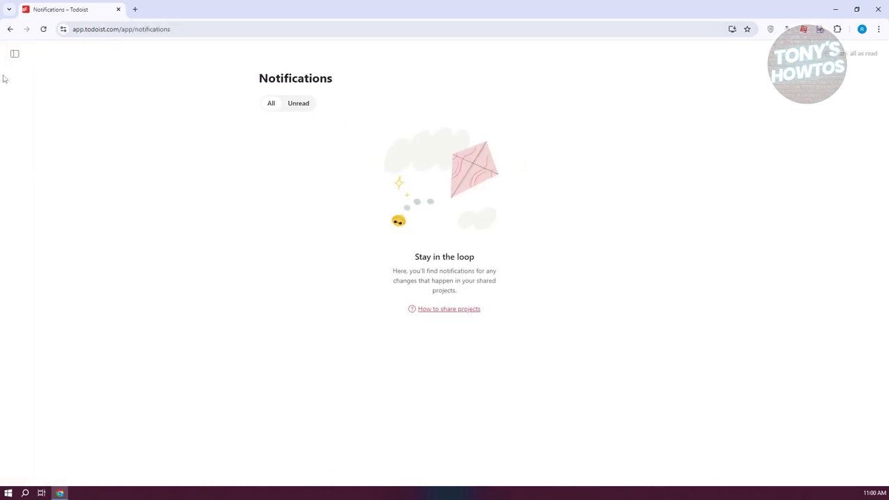
{"action": "left_click", "coordinate": [13, 54]}
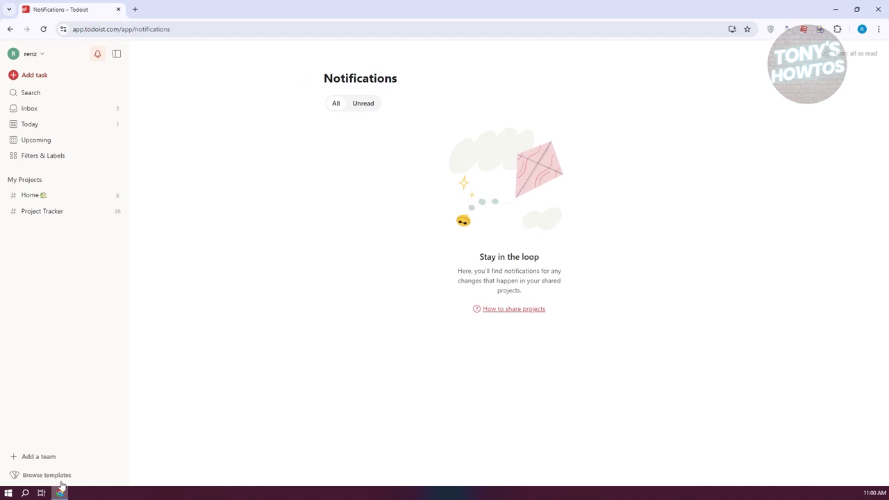
{"action": "left_click", "coordinate": [36, 55]}
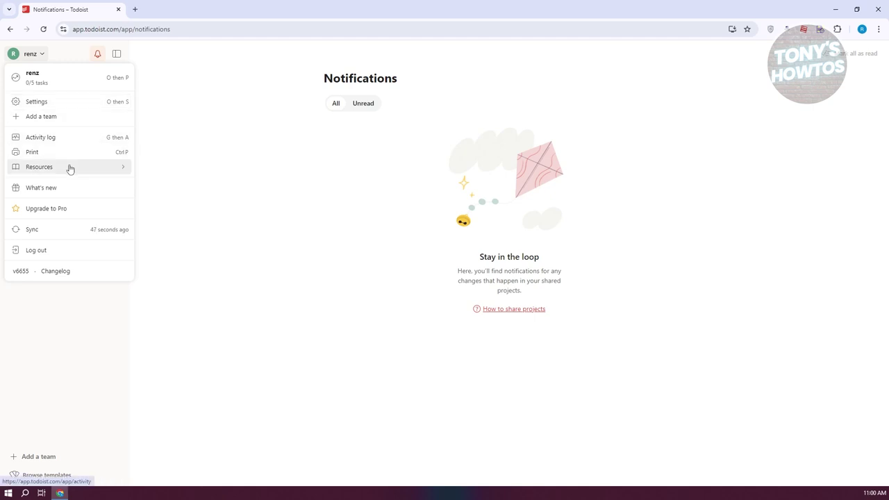
{"action": "mouse_move", "coordinate": [69, 169]}
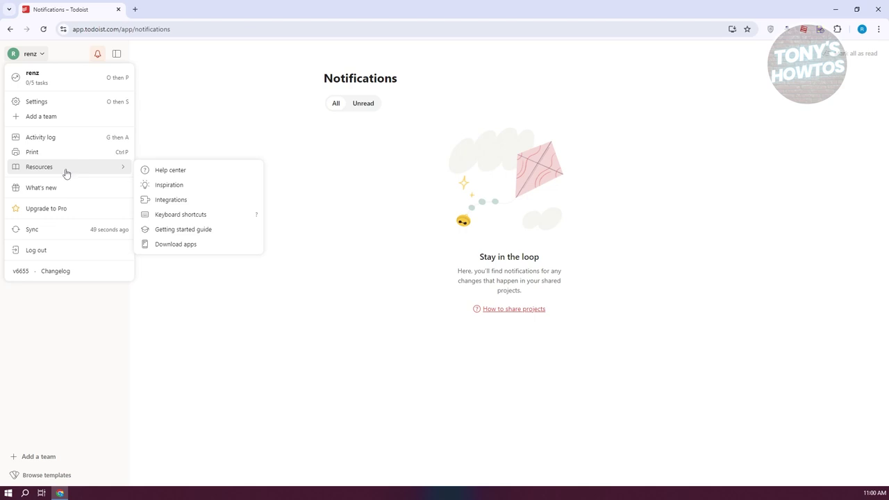